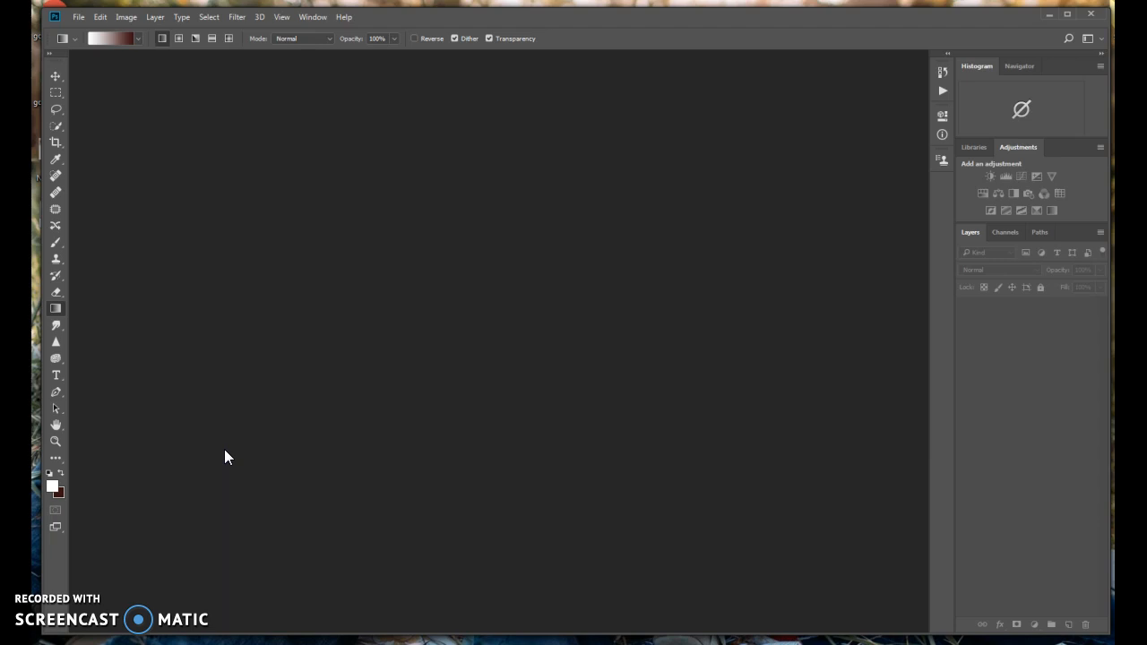
{"action": "left_click", "coordinate": [78, 17]}
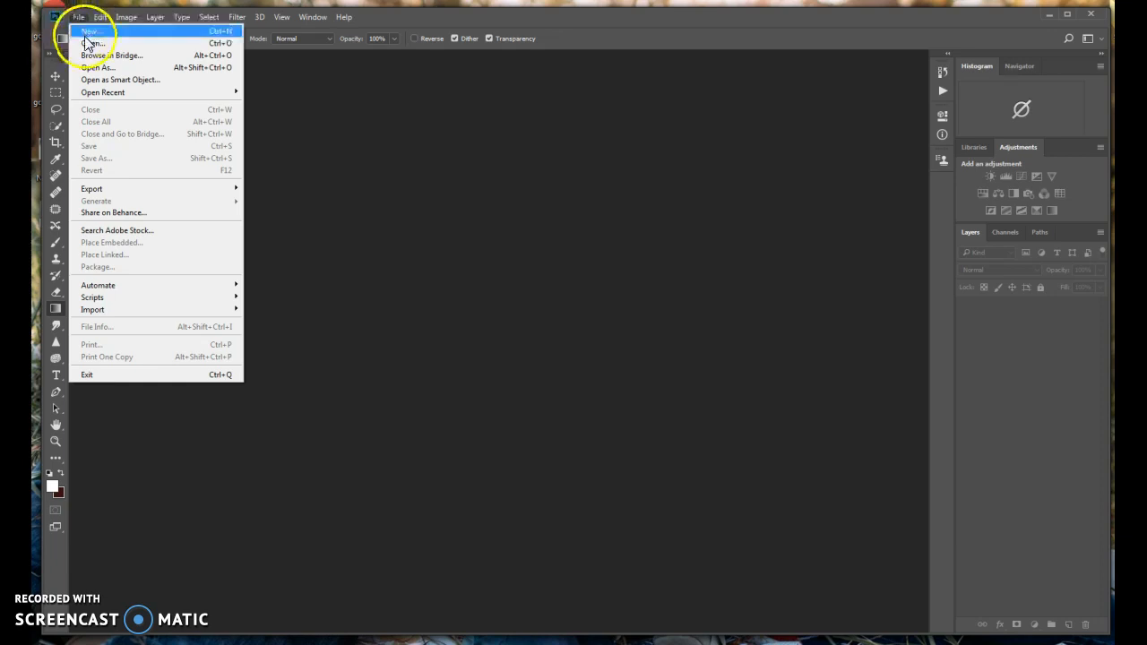
{"action": "left_click", "coordinate": [90, 43]}
{"action": "left_click_drag", "start_coordinate": [333, 170], "coordinate": [332, 202]}
{"action": "left_click", "coordinate": [271, 427]}
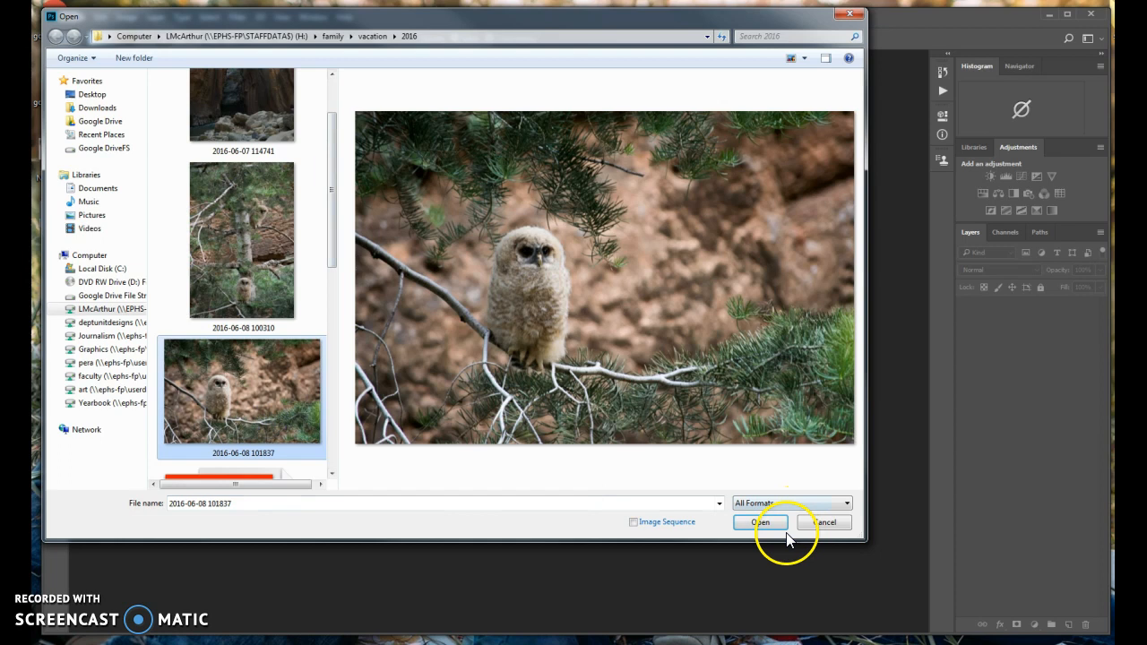
{"action": "left_click", "coordinate": [766, 524]}
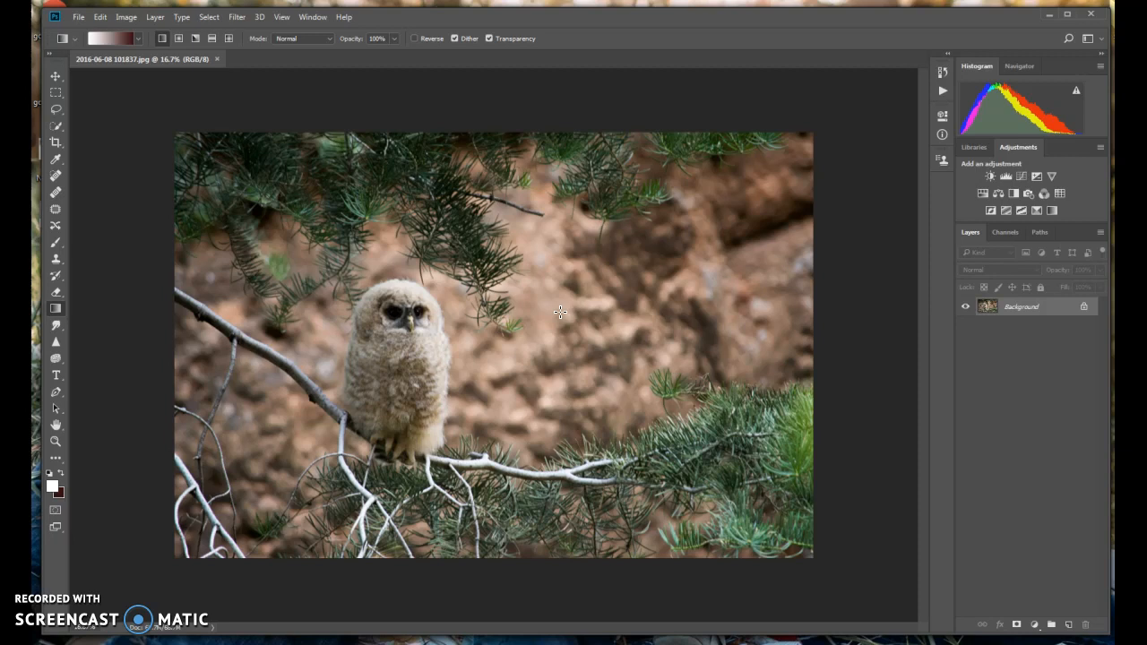
Step: Lasso a large oval area around the owl with an 85 px feather and invert the selection to target the photo's edges
{"action": "left_click", "coordinate": [56, 112]}
{"action": "left_click_drag", "start_coordinate": [57, 112], "coordinate": [103, 108]}
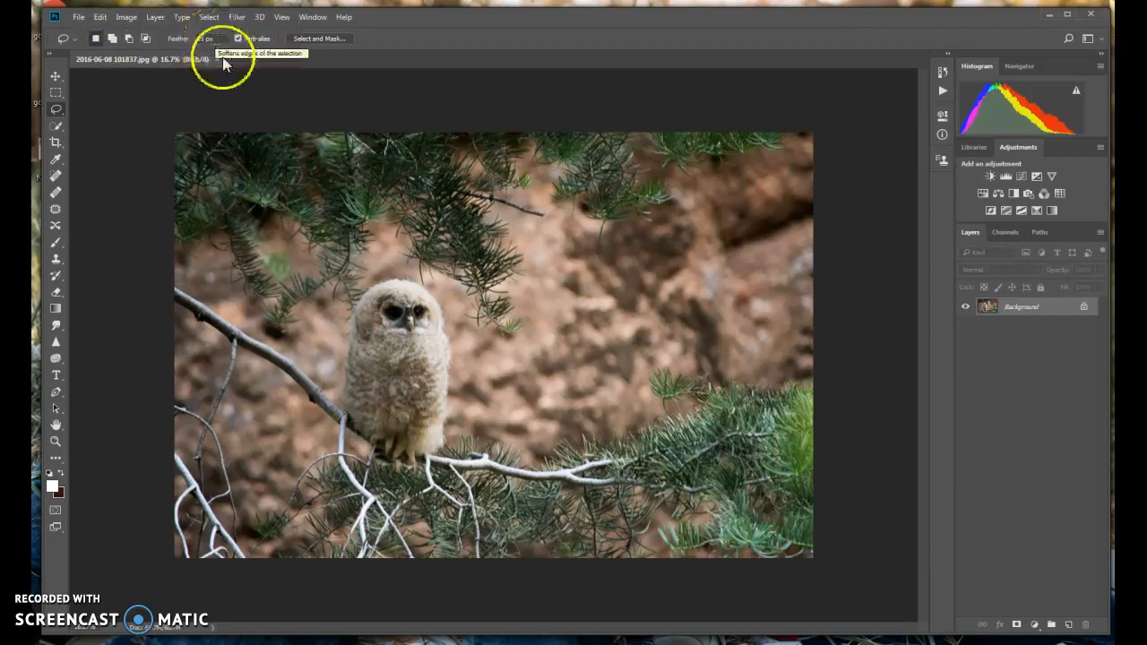
{"action": "mouse_move", "coordinate": [445, 184]}
{"action": "left_mouse_down"}
{"action": "mouse_move", "coordinate": [293, 207]}
{"action": "mouse_move", "coordinate": [264, 245]}
{"action": "mouse_move", "coordinate": [238, 305]}
{"action": "mouse_move", "coordinate": [234, 402]}
{"action": "mouse_move", "coordinate": [290, 506]}
{"action": "mouse_move", "coordinate": [387, 524]}
{"action": "mouse_move", "coordinate": [556, 524]}
{"action": "mouse_move", "coordinate": [675, 518]}
{"action": "mouse_move", "coordinate": [699, 502]}
{"action": "mouse_move", "coordinate": [737, 447]}
{"action": "mouse_move", "coordinate": [746, 370]}
{"action": "mouse_move", "coordinate": [741, 330]}
{"action": "mouse_move", "coordinate": [687, 240]}
{"action": "mouse_move", "coordinate": [650, 202]}
{"action": "mouse_move", "coordinate": [593, 180]}
{"action": "mouse_move", "coordinate": [441, 184]}
{"action": "left_mouse_up"}
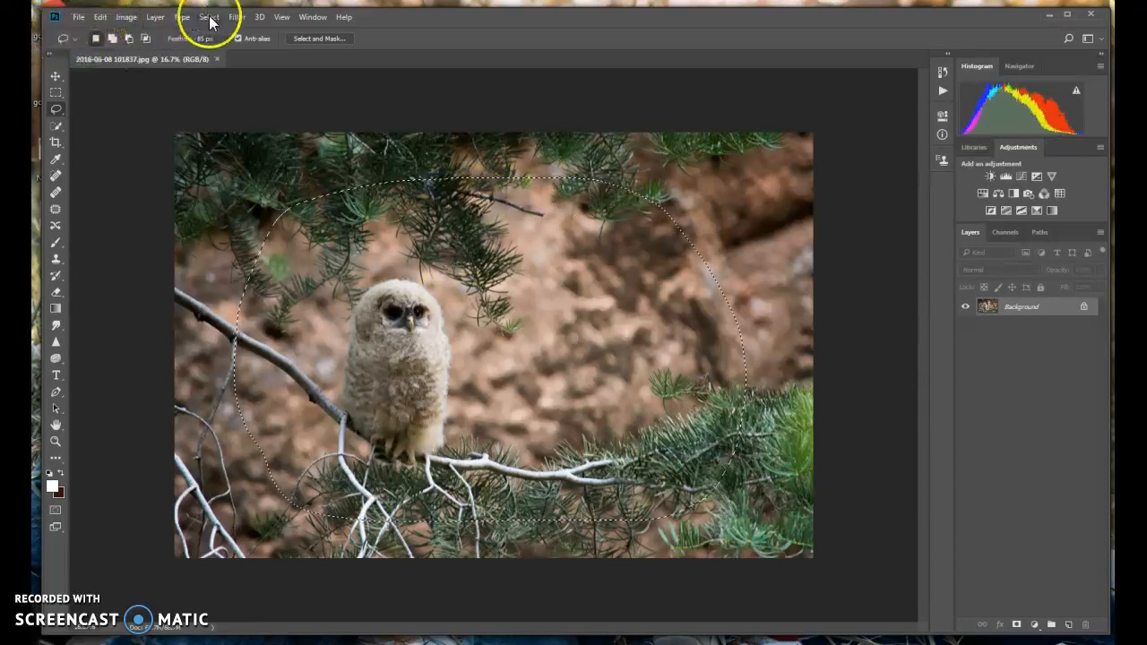
{"action": "left_click", "coordinate": [209, 17]}
{"action": "left_click", "coordinate": [218, 70]}
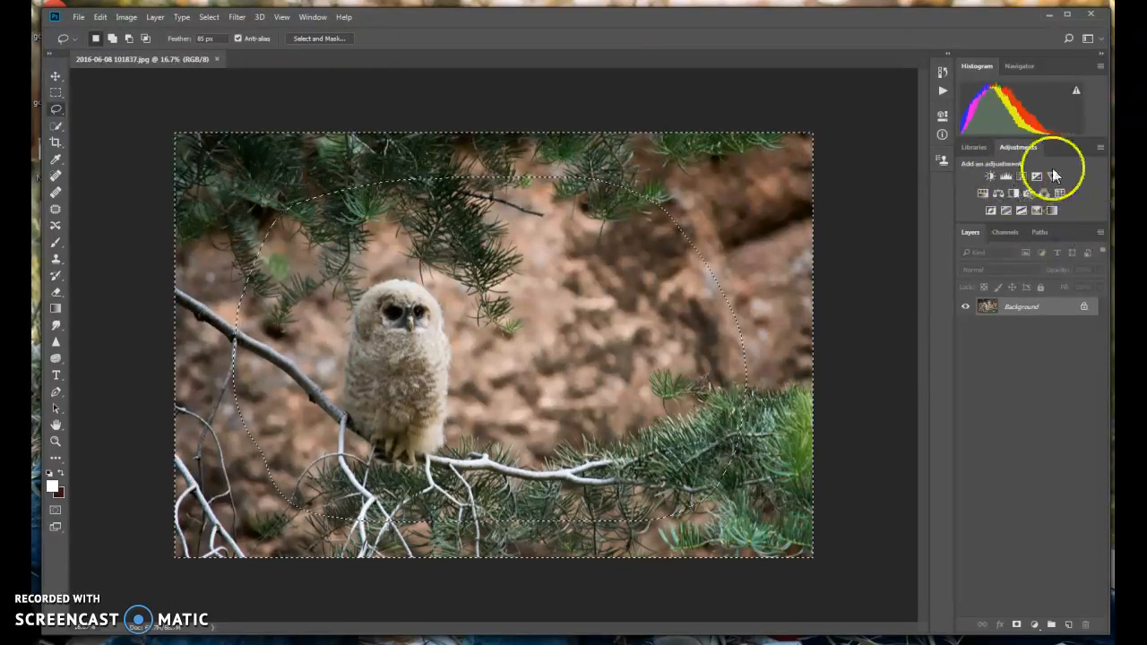
Step: Add a Levels adjustment to the selected edges with midtones at 0.62 and the white input level at 219
{"action": "left_click", "coordinate": [1007, 177]}
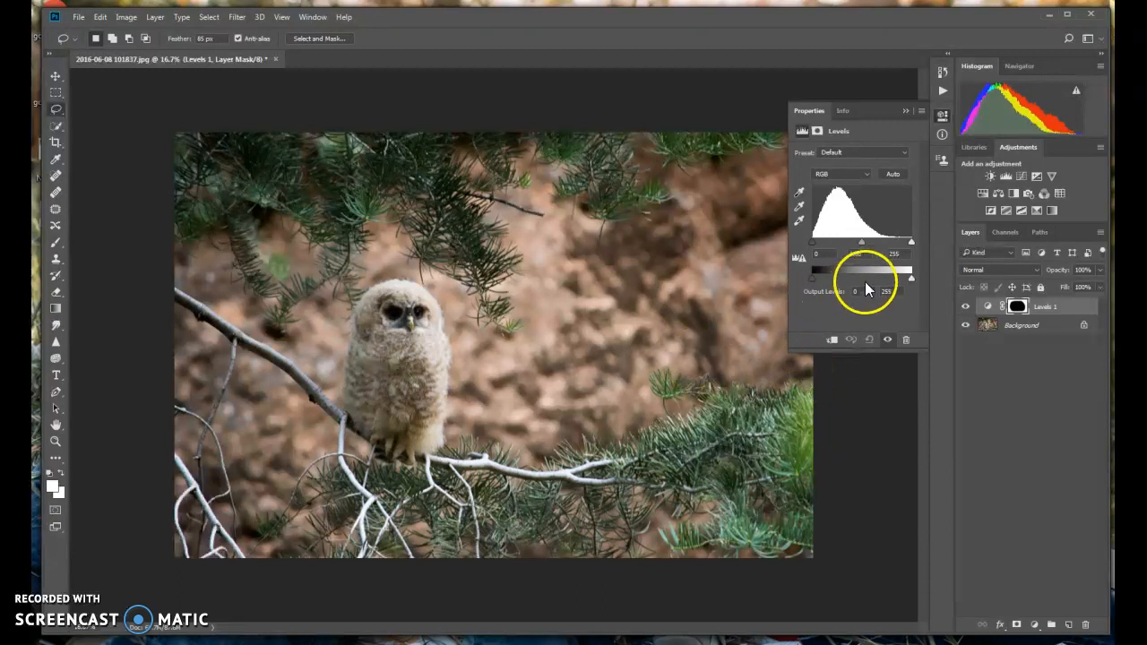
{"action": "left_click_drag", "start_coordinate": [860, 241], "coordinate": [867, 242]}
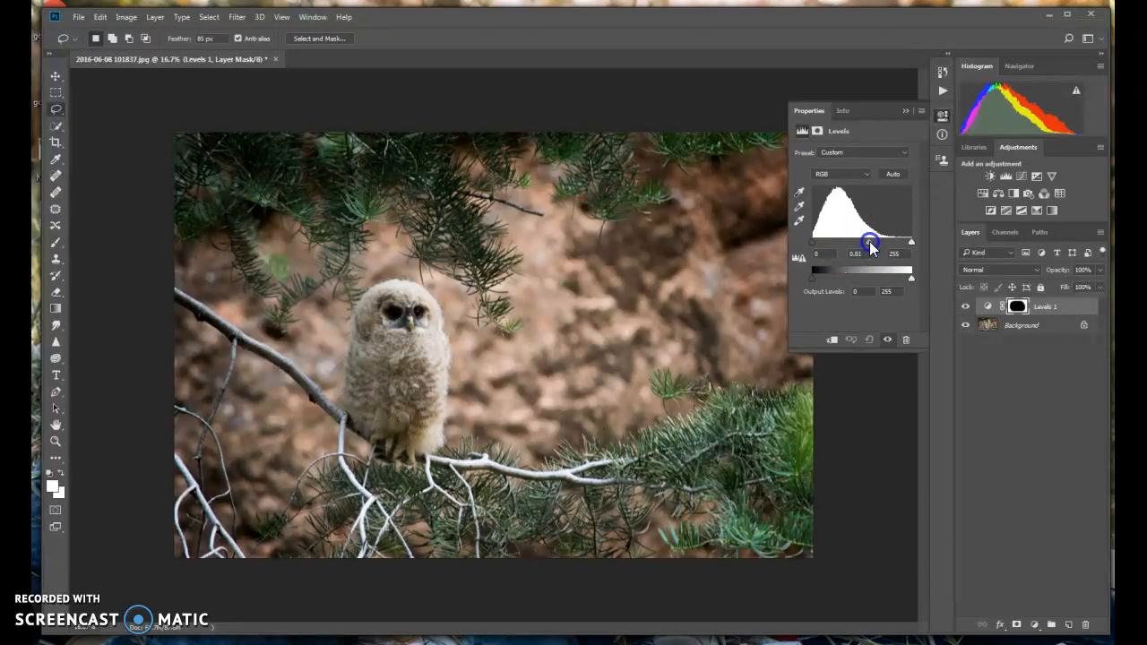
{"action": "left_click_drag", "start_coordinate": [871, 241], "coordinate": [878, 239]}
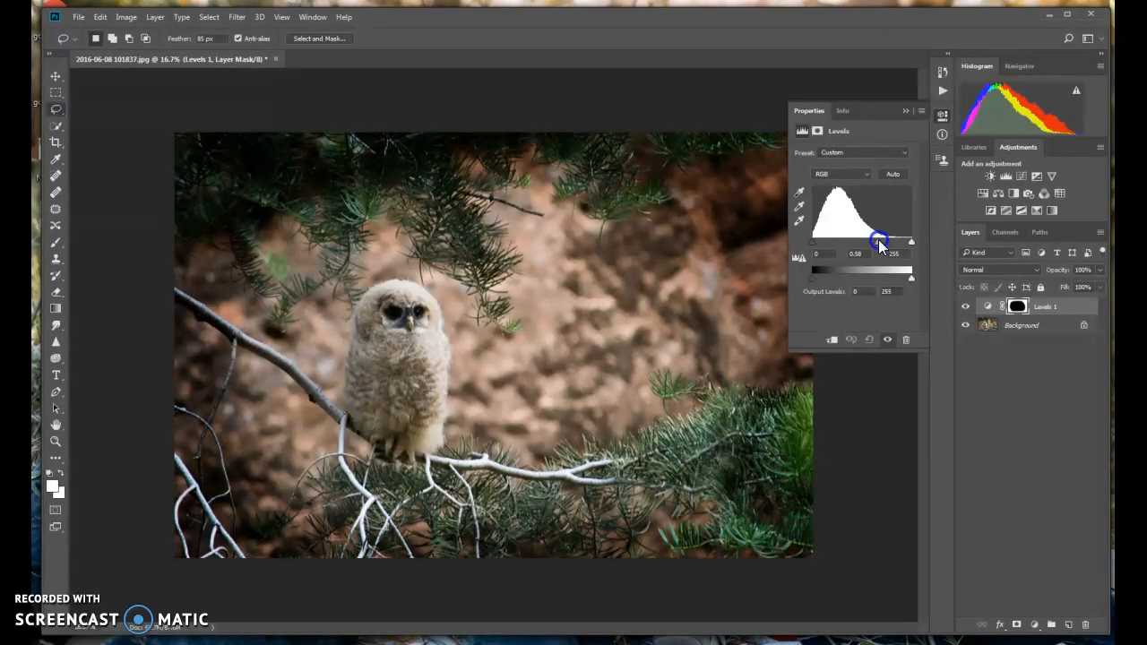
{"action": "left_click_drag", "start_coordinate": [877, 240], "coordinate": [897, 242]}
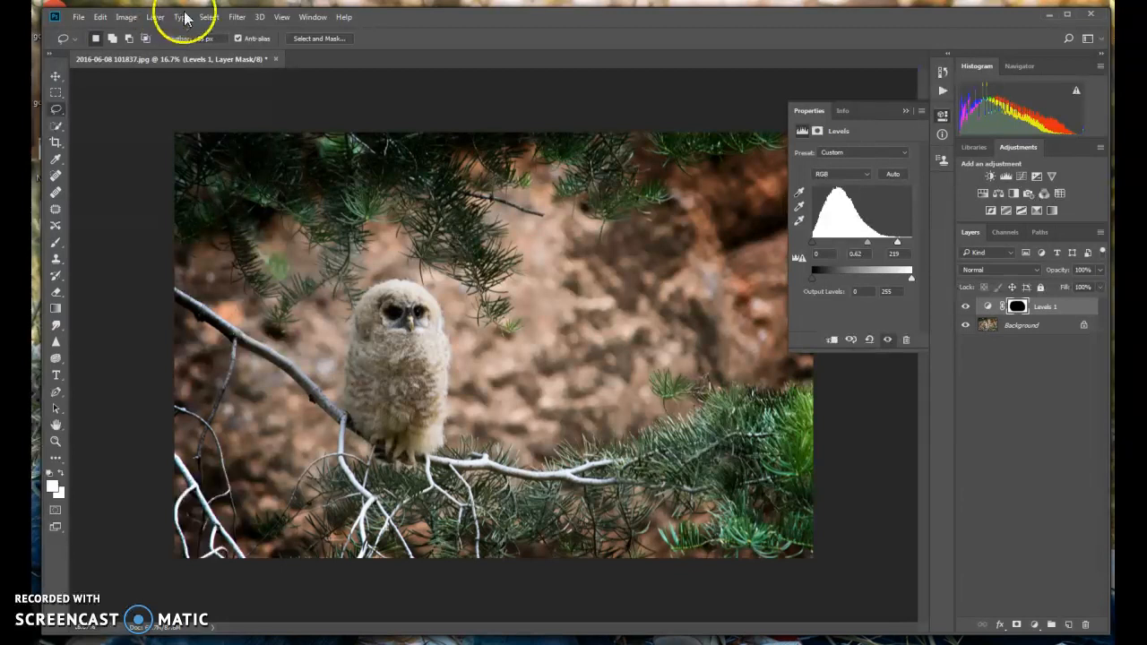
Step: Flatten the image into a single background layer and collapse the document properties
{"action": "left_click", "coordinate": [155, 16]}
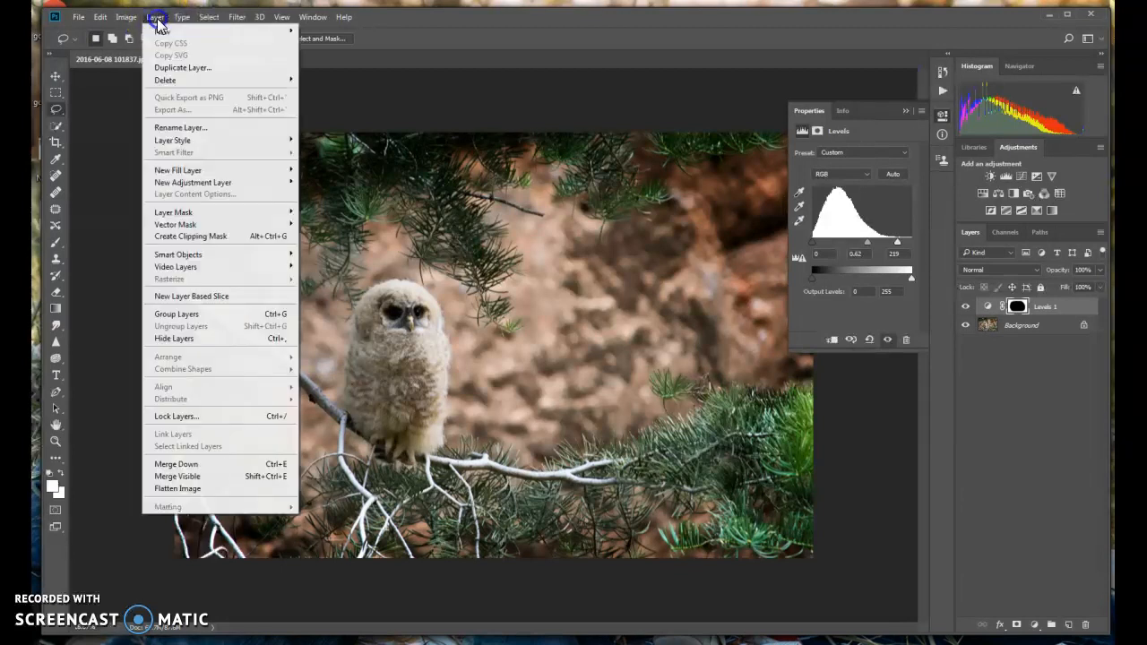
{"action": "left_click", "coordinate": [208, 488]}
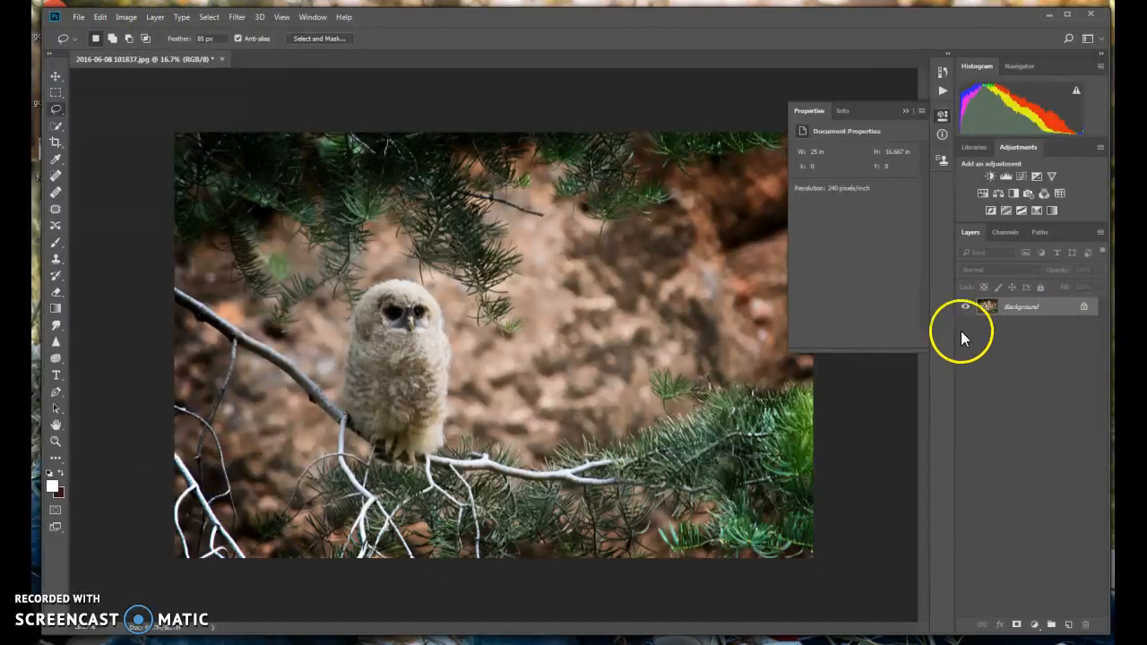
{"action": "left_click", "coordinate": [905, 112]}
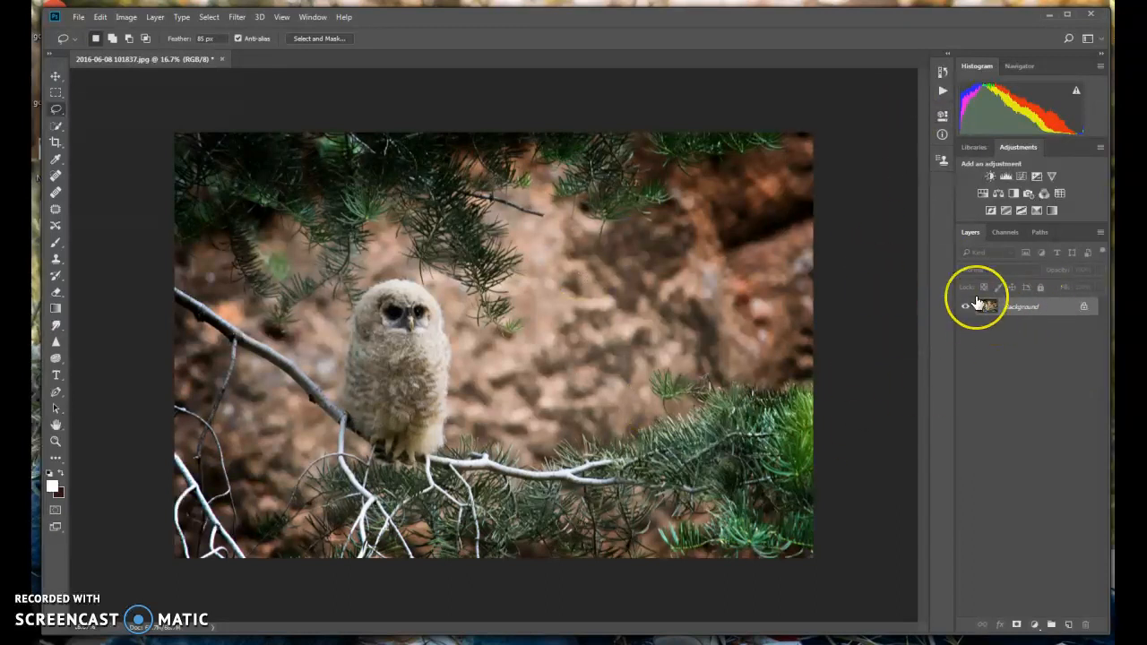
Step: Add a Curves adjustment with an S-shaped curve, raising the highlights and lowering the shadow point to input 71, output 54
{"action": "left_click", "coordinate": [1021, 175]}
{"action": "left_click", "coordinate": [884, 199]}
{"action": "left_click_drag", "start_coordinate": [883, 198], "coordinate": [882, 196]}
{"action": "left_click_drag", "start_coordinate": [842, 239], "coordinate": [846, 249]}
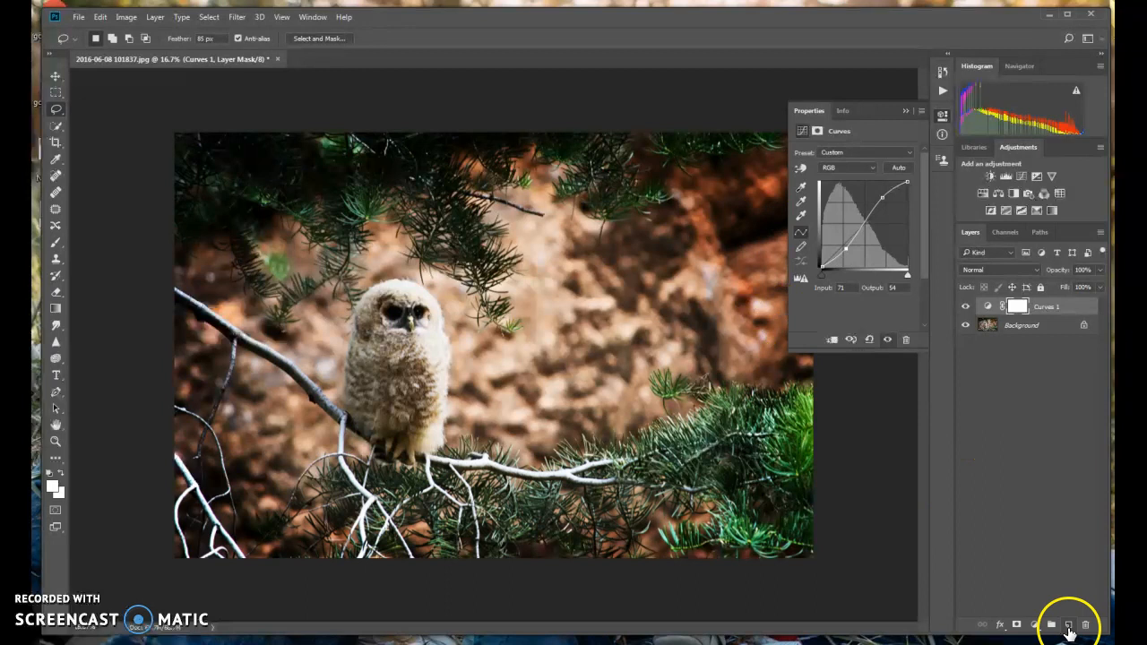
Step: Add a solid color fill layer in black (#000000) above the Curves adjustment
{"action": "left_click", "coordinate": [1068, 624]}
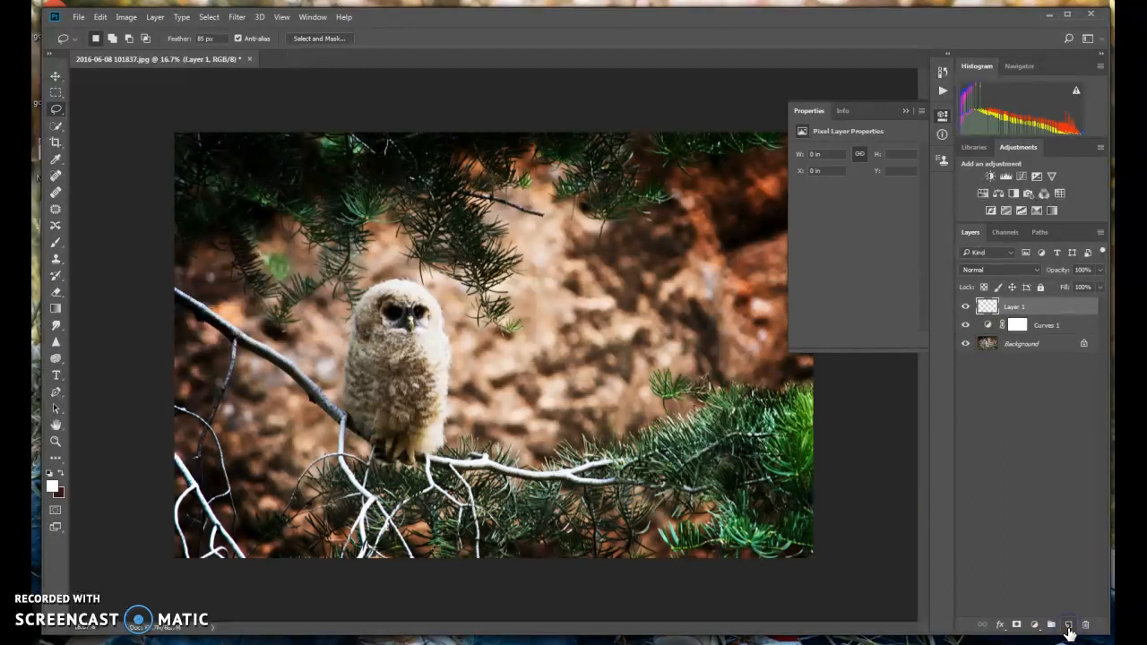
{"action": "left_click", "coordinate": [282, 208]}
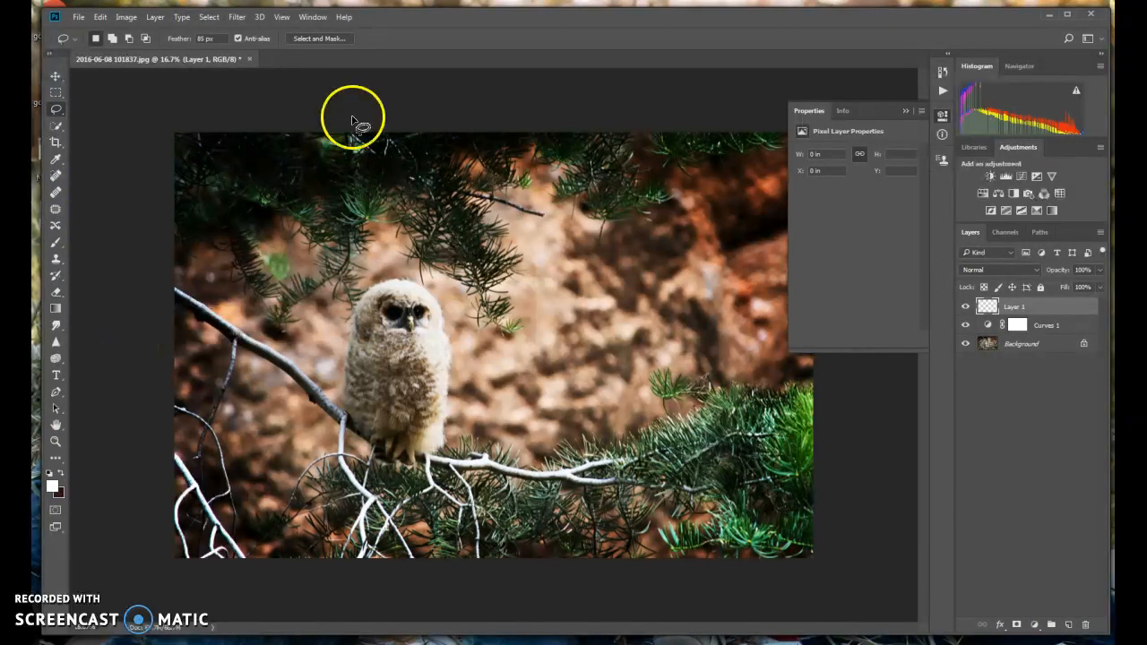
{"action": "left_click", "coordinate": [152, 18]}
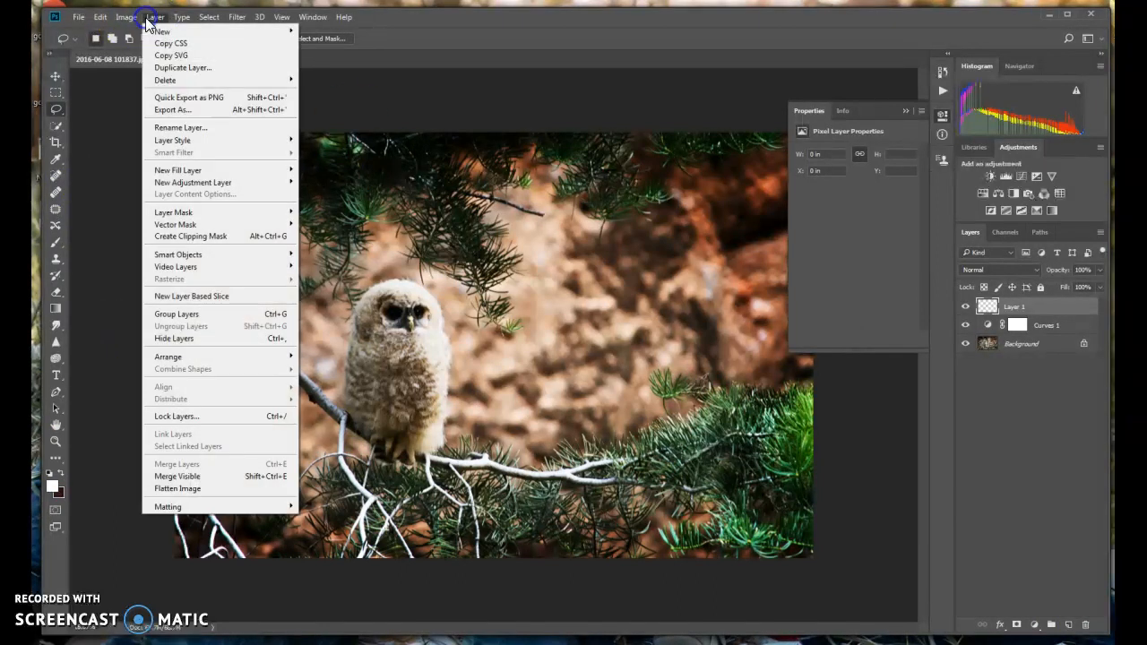
{"action": "mouse_move", "coordinate": [170, 170]}
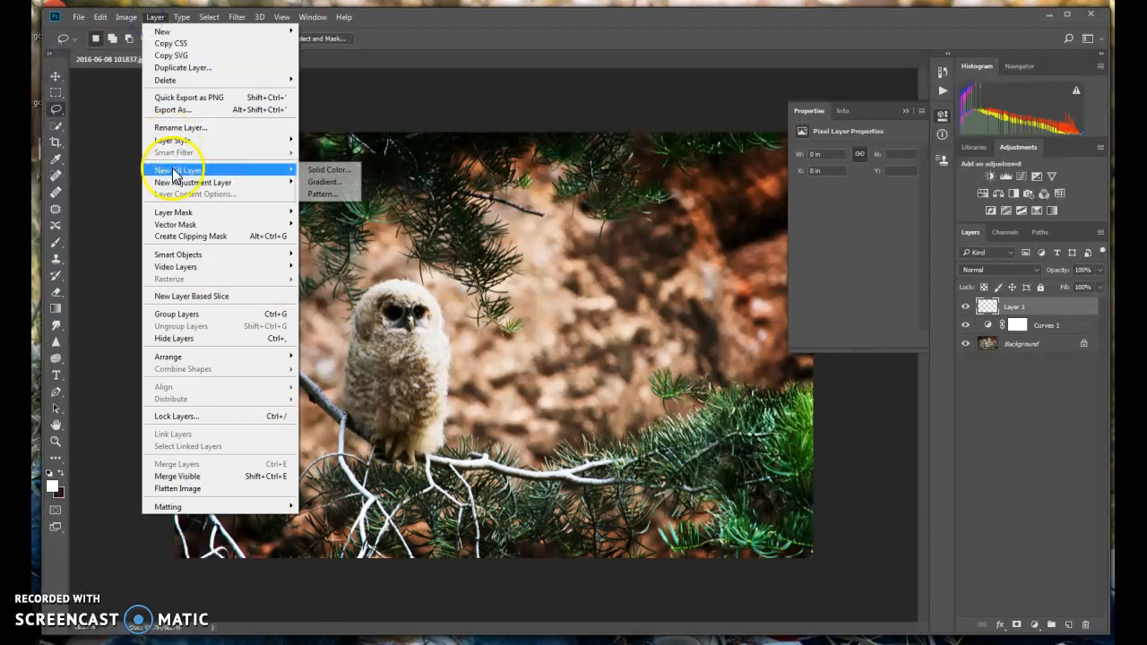
{"action": "left_click", "coordinate": [351, 168]}
{"action": "left_click", "coordinate": [660, 209]}
{"action": "left_click", "coordinate": [396, 311]}
{"action": "left_click_drag", "start_coordinate": [395, 312], "coordinate": [373, 346]}
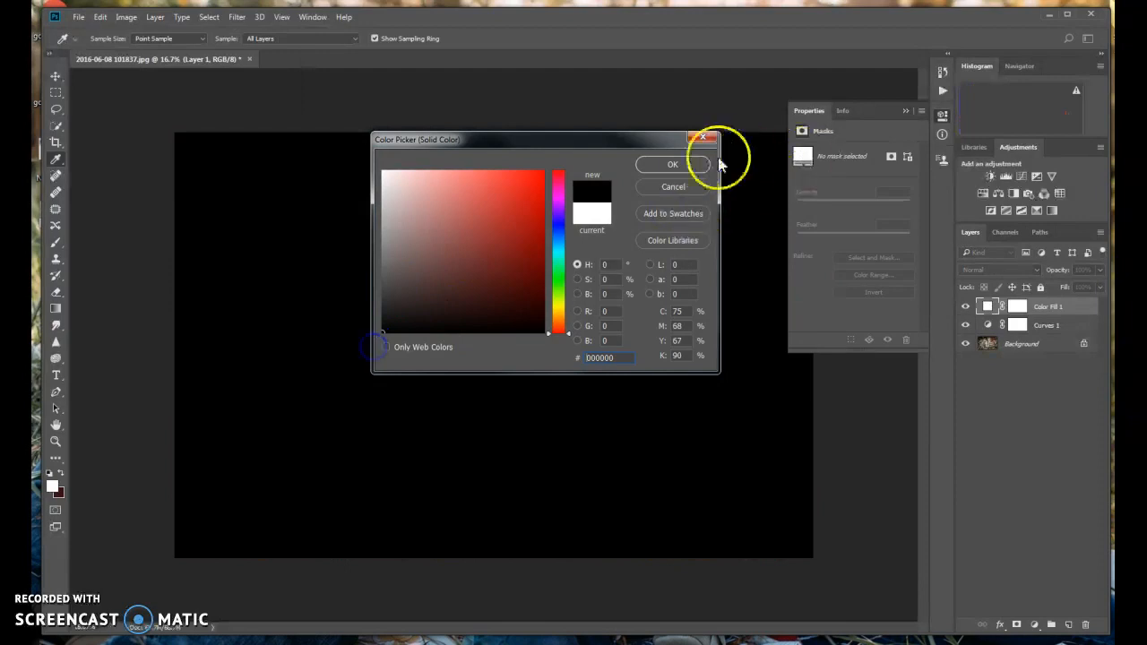
{"action": "left_click", "coordinate": [699, 160]}
Step: Lower the black fill layer's opacity to 29%
{"action": "left_click", "coordinate": [1100, 270]}
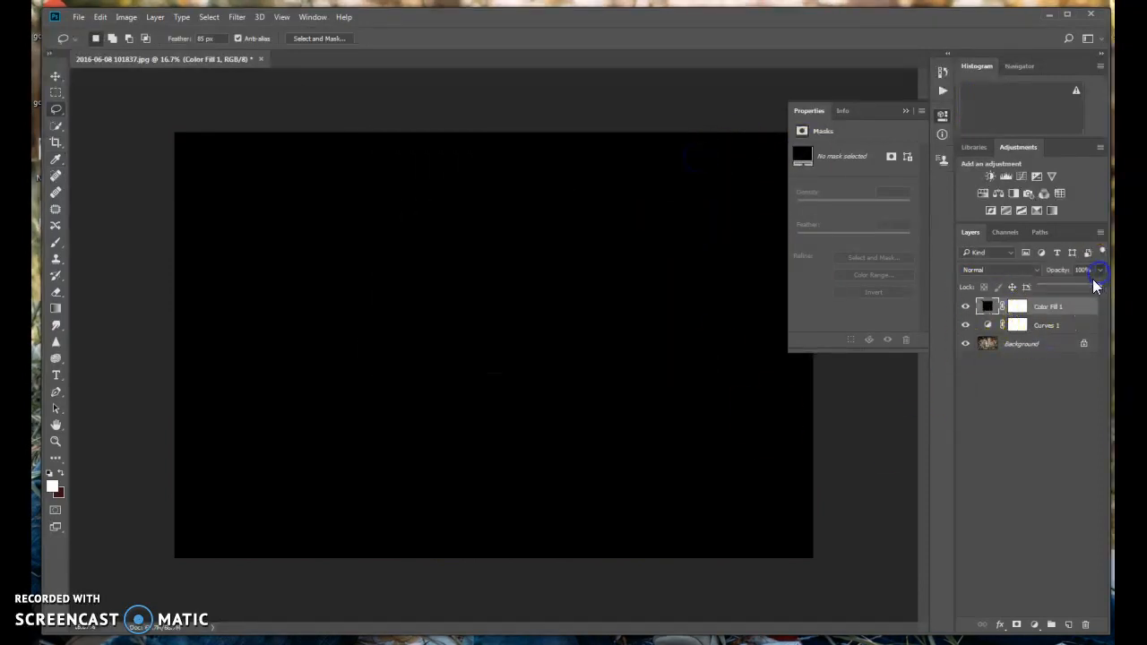
{"action": "left_click", "coordinate": [1057, 284]}
{"action": "left_click_drag", "start_coordinate": [1057, 287], "coordinate": [1074, 287]}
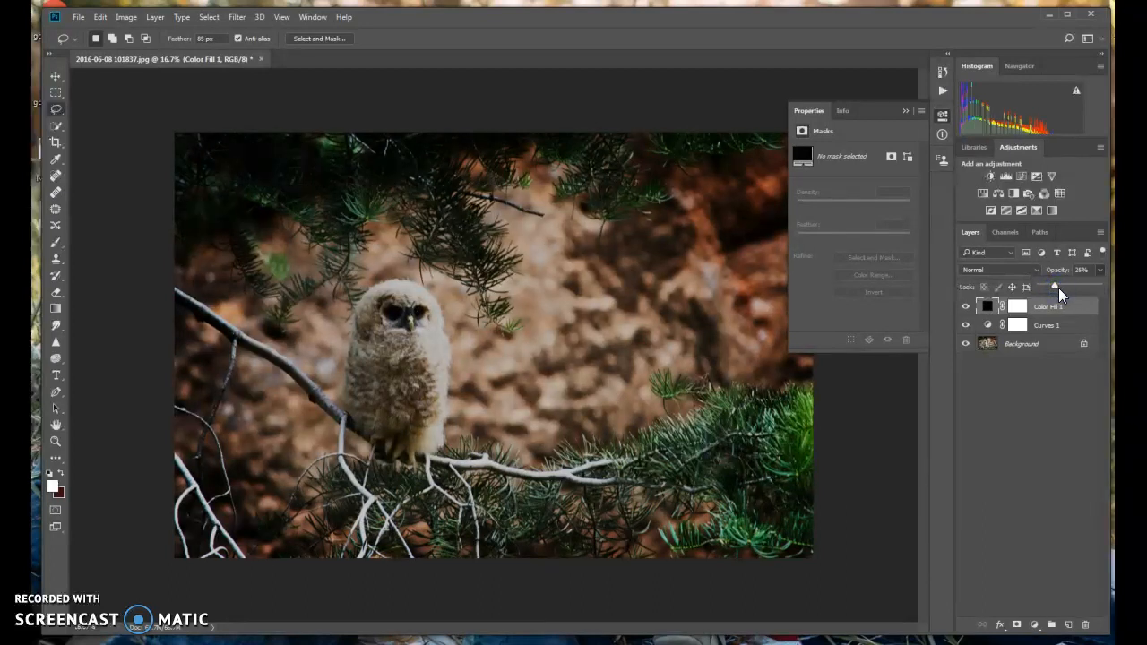
{"action": "left_click_drag", "start_coordinate": [1054, 285], "coordinate": [1060, 286]}
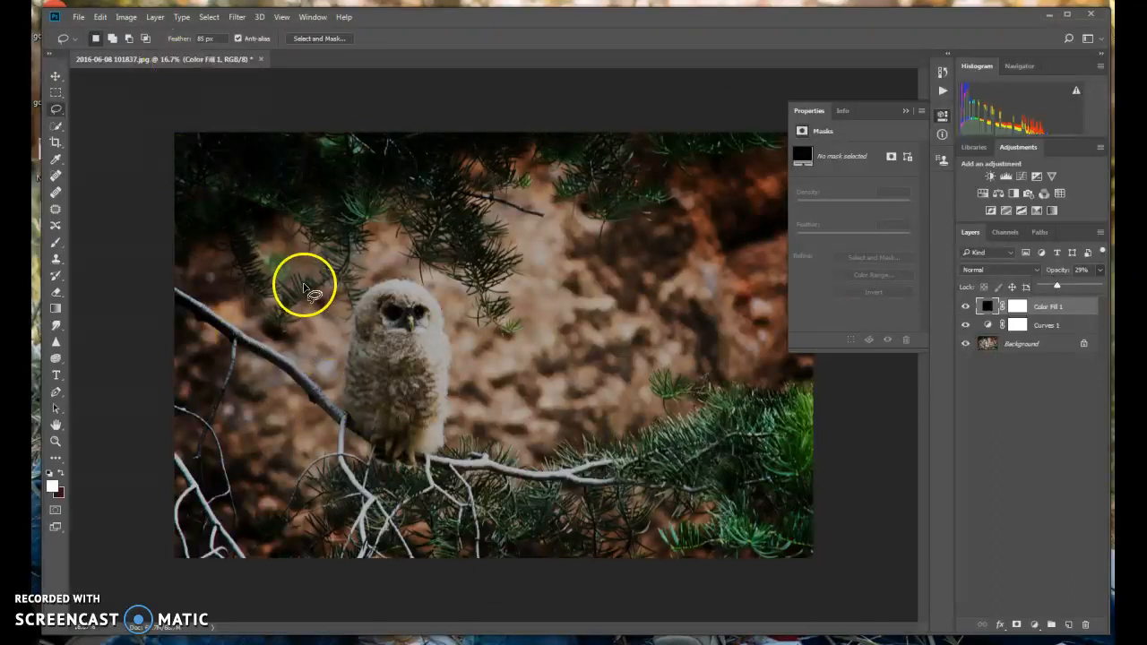
Step: Convert the image to Lab Color mode, flattening its layers
{"action": "left_click", "coordinate": [126, 18]}
{"action": "mouse_move", "coordinate": [134, 32]}
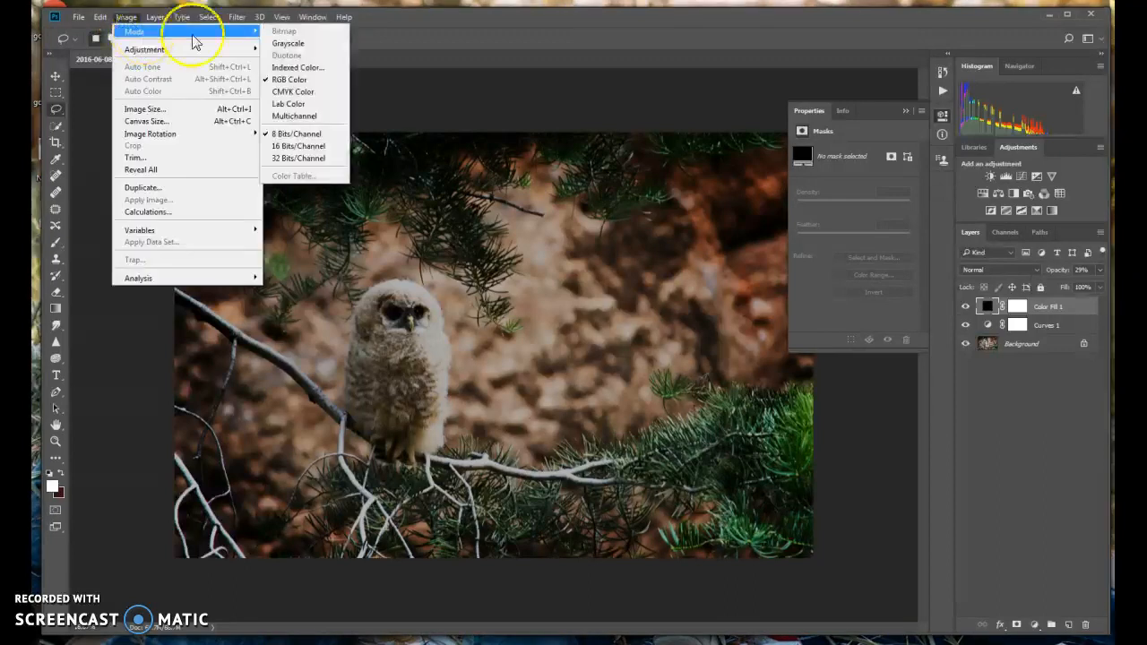
{"action": "left_click", "coordinate": [299, 105]}
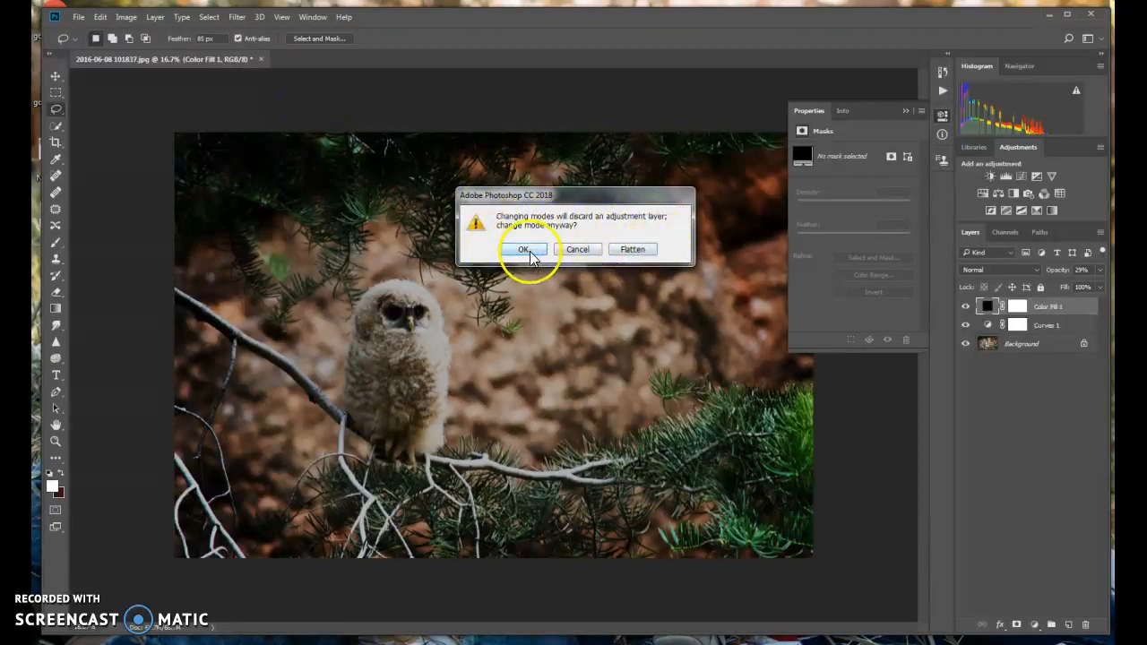
{"action": "left_click", "coordinate": [642, 250]}
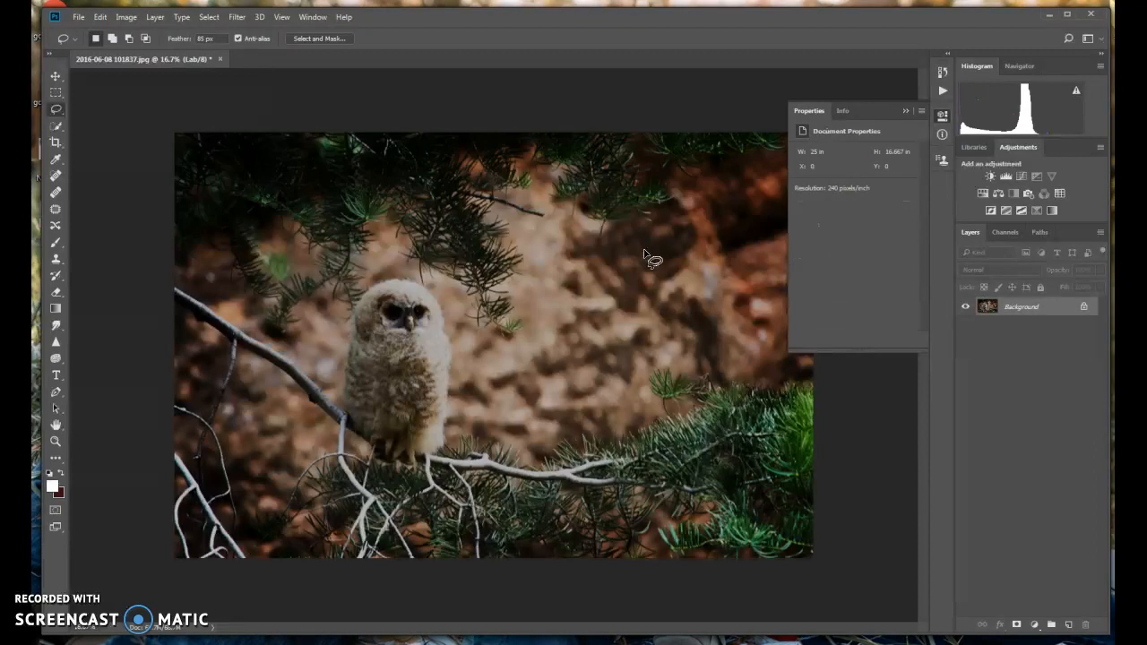
{"action": "left_click", "coordinate": [547, 179]}
Step: Show only the Lightness channel, hiding the a and b channels
{"action": "left_click", "coordinate": [1011, 230]}
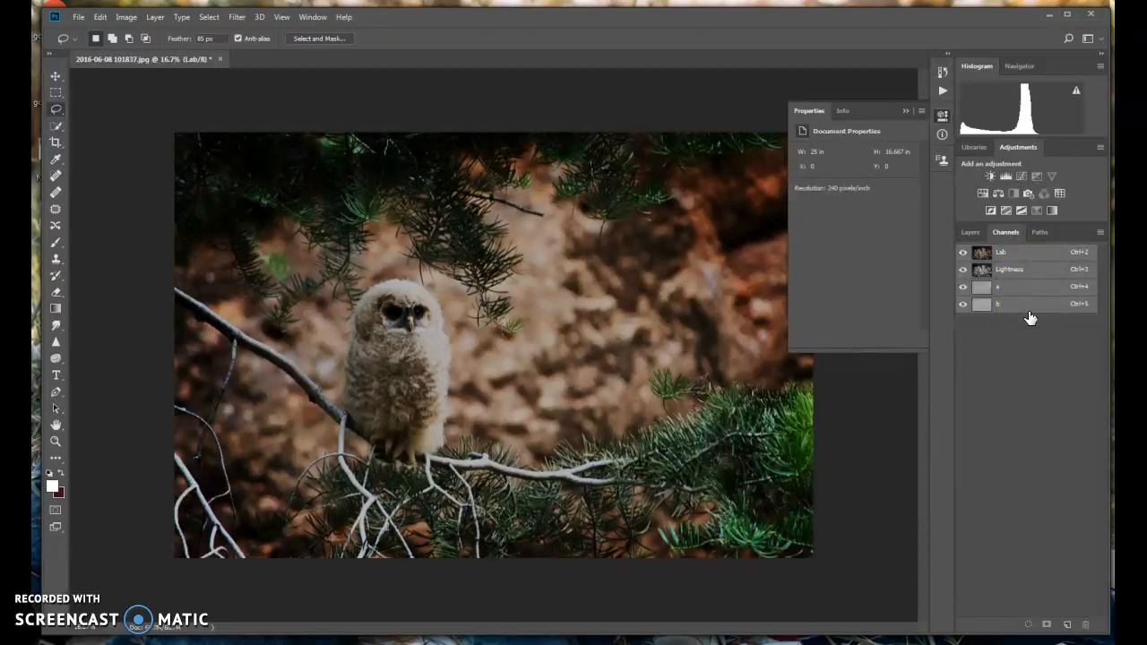
{"action": "left_click", "coordinate": [963, 270]}
{"action": "left_click", "coordinate": [963, 286]}
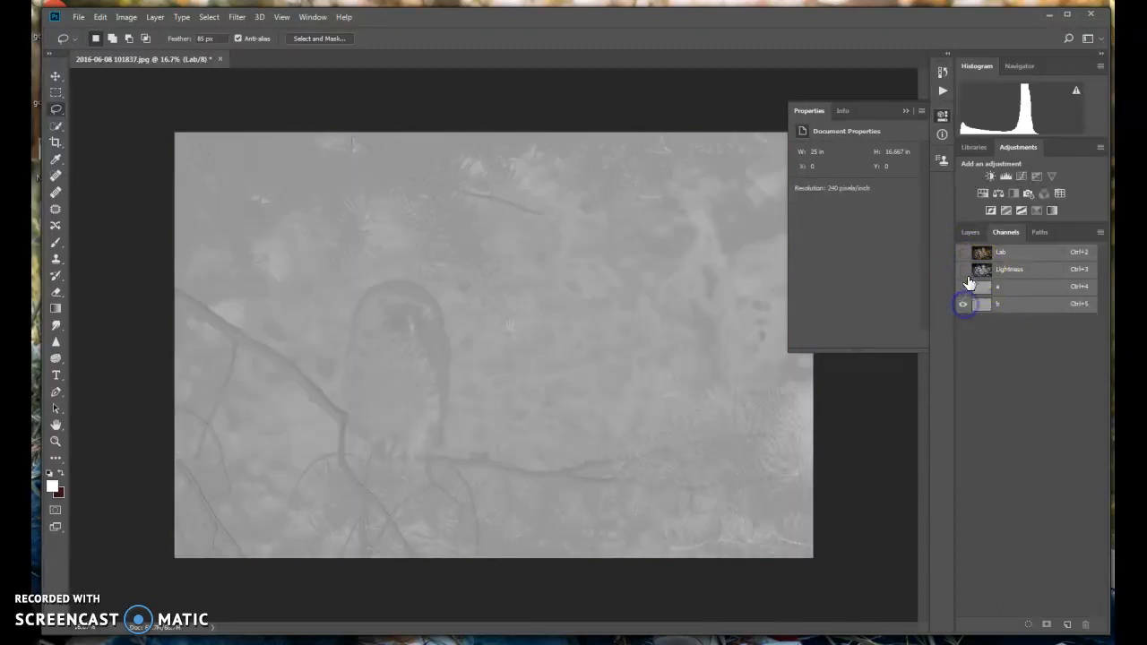
{"action": "left_click", "coordinate": [963, 270]}
{"action": "left_click", "coordinate": [963, 304]}
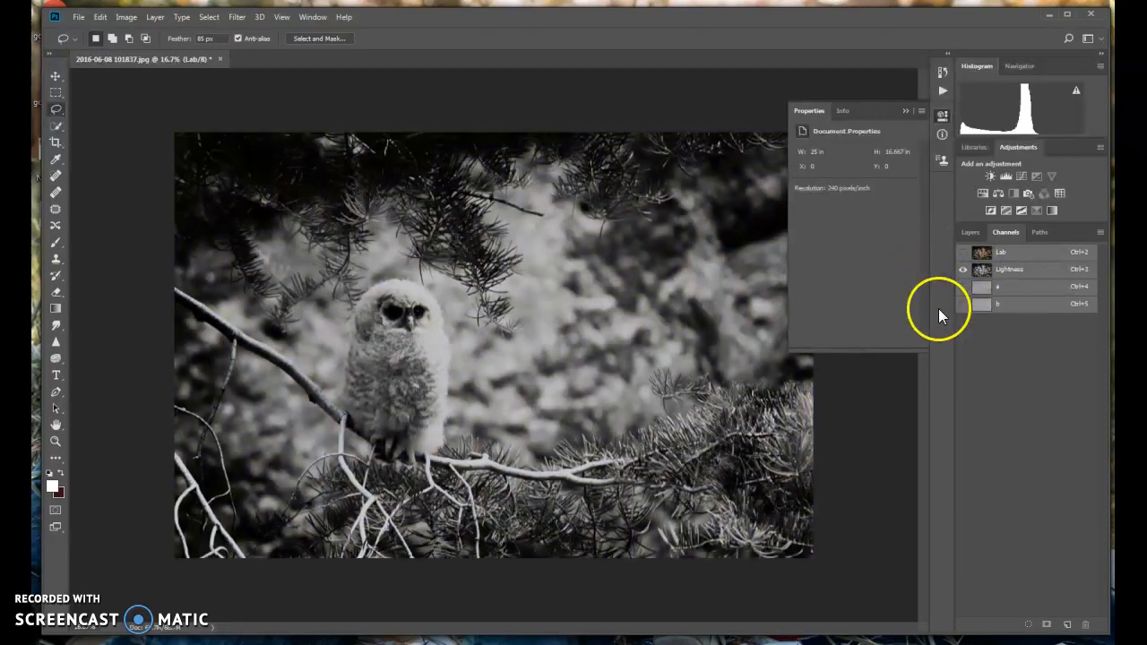
Step: Try an Unsharp Mask with amount 189% and radius 50 pixels, and show all Lab channels to check the effect
{"action": "left_click", "coordinate": [237, 17]}
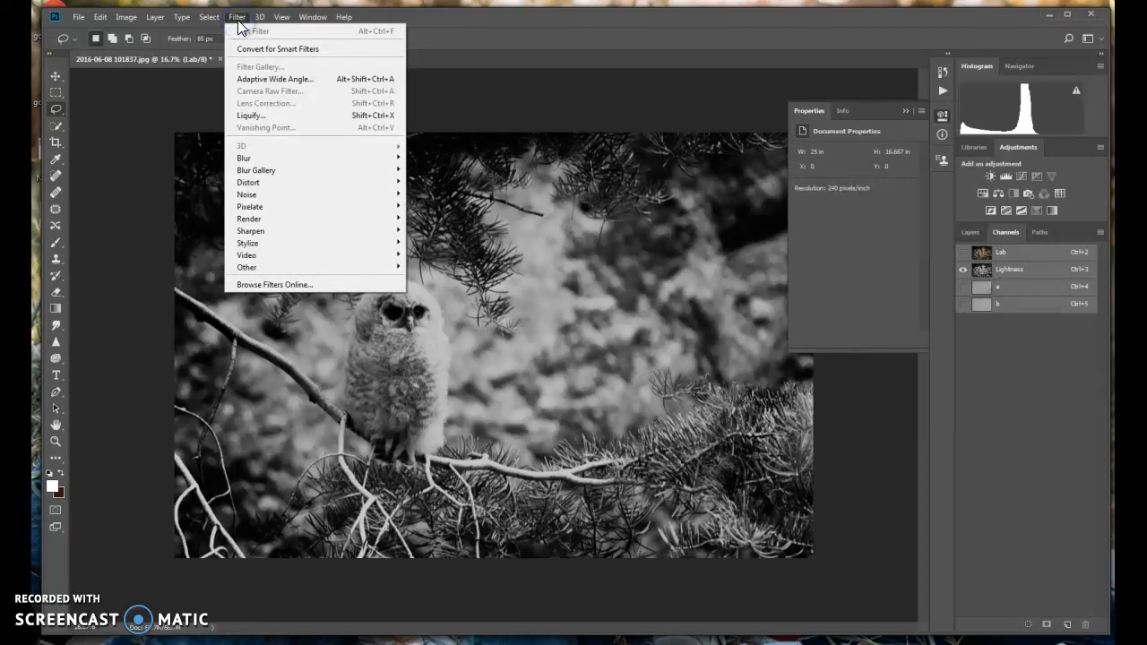
{"action": "mouse_move", "coordinate": [271, 229]}
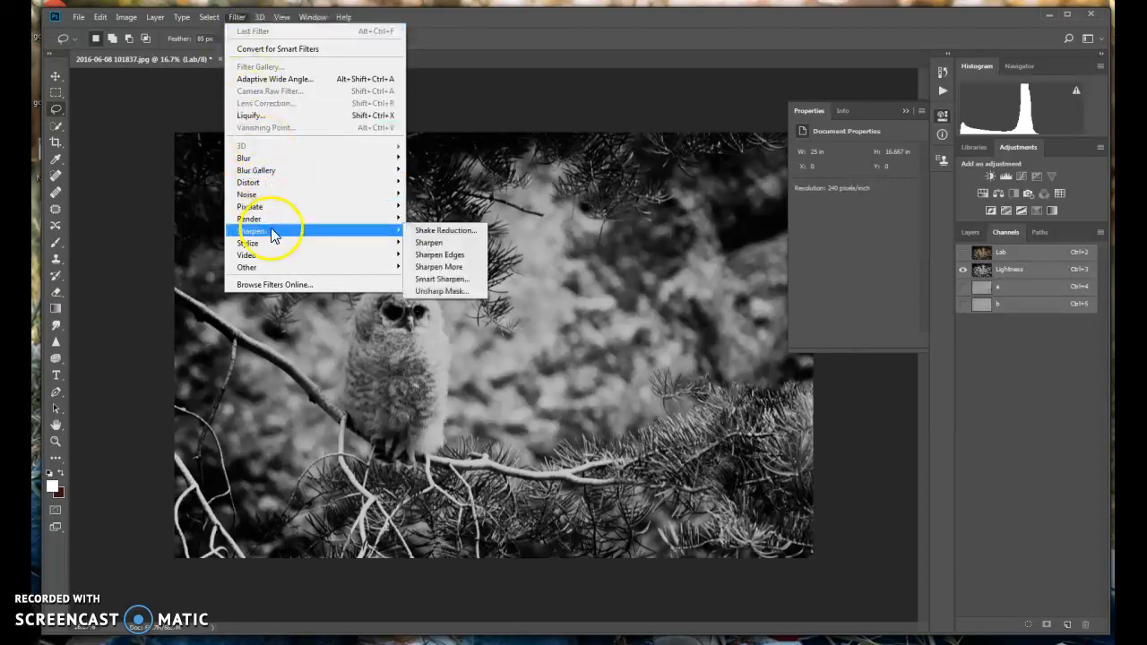
{"action": "left_click", "coordinate": [433, 288]}
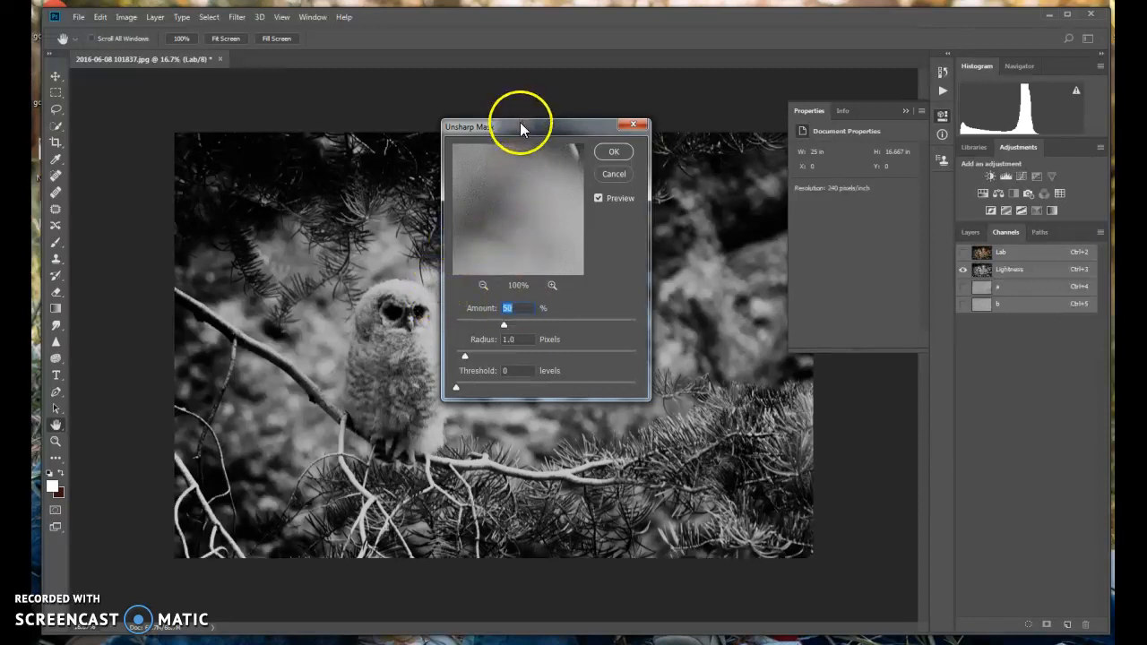
{"action": "left_click_drag", "start_coordinate": [519, 121], "coordinate": [897, 227]}
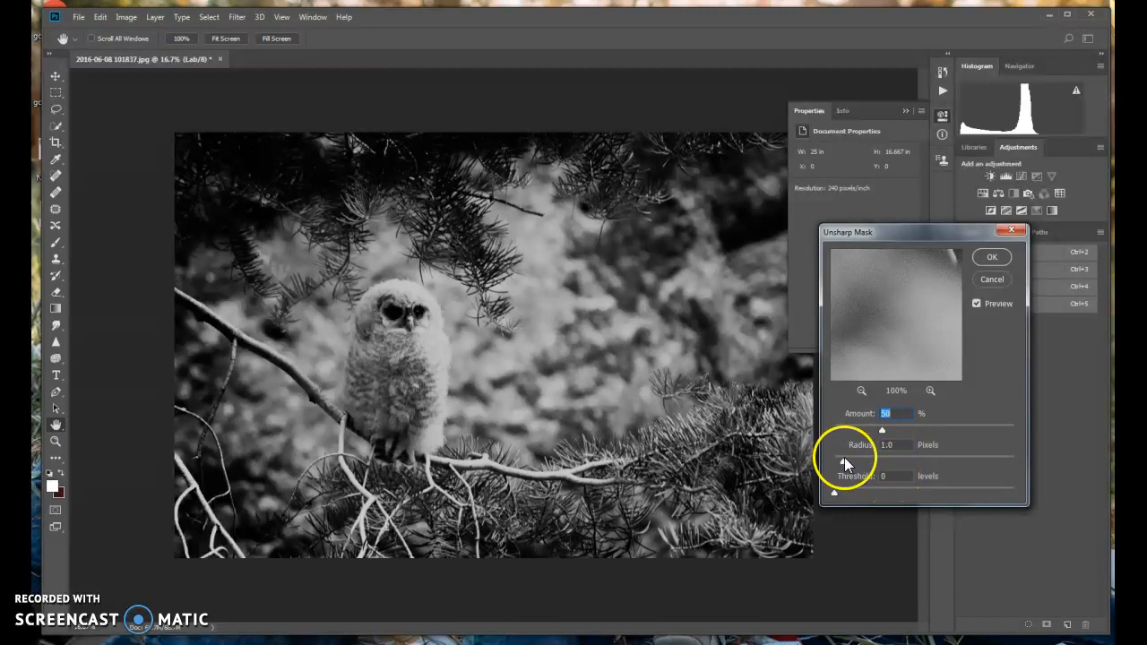
{"action": "left_click_drag", "start_coordinate": [906, 461], "coordinate": [933, 463]}
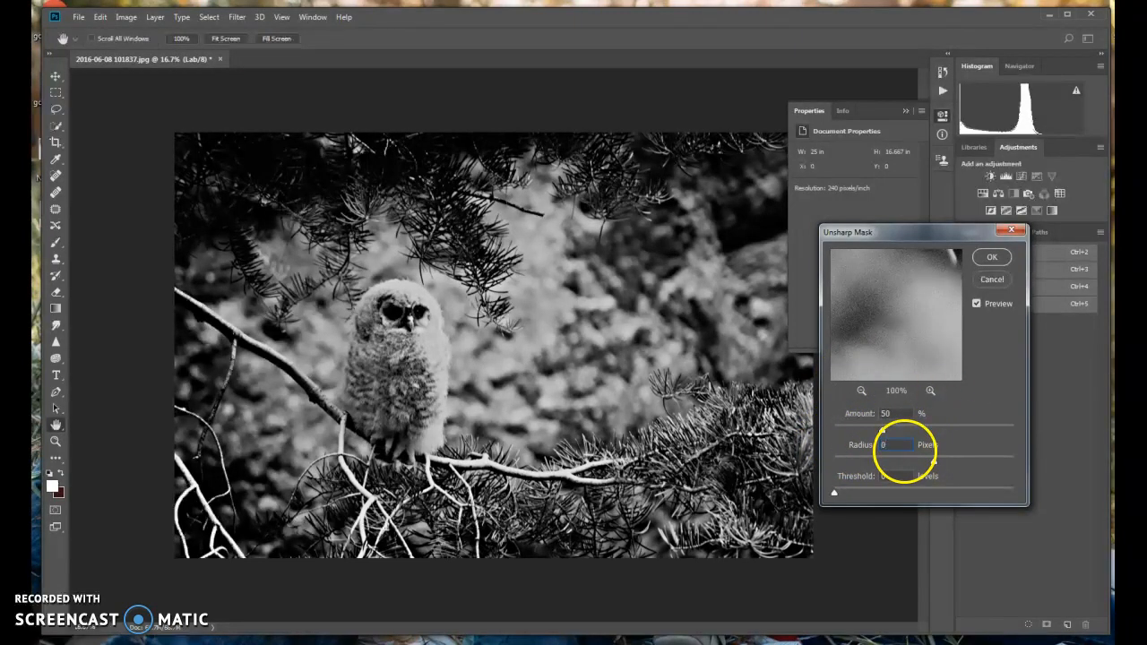
{"action": "left_click", "coordinate": [839, 458]}
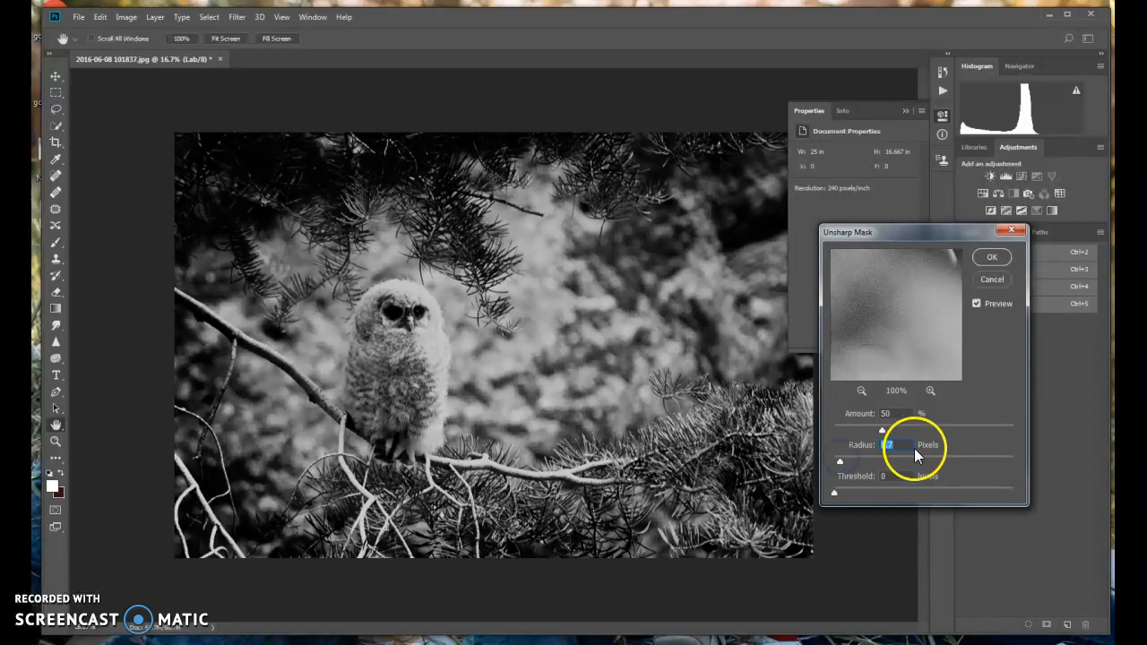
{"action": "type", "text": "50"}
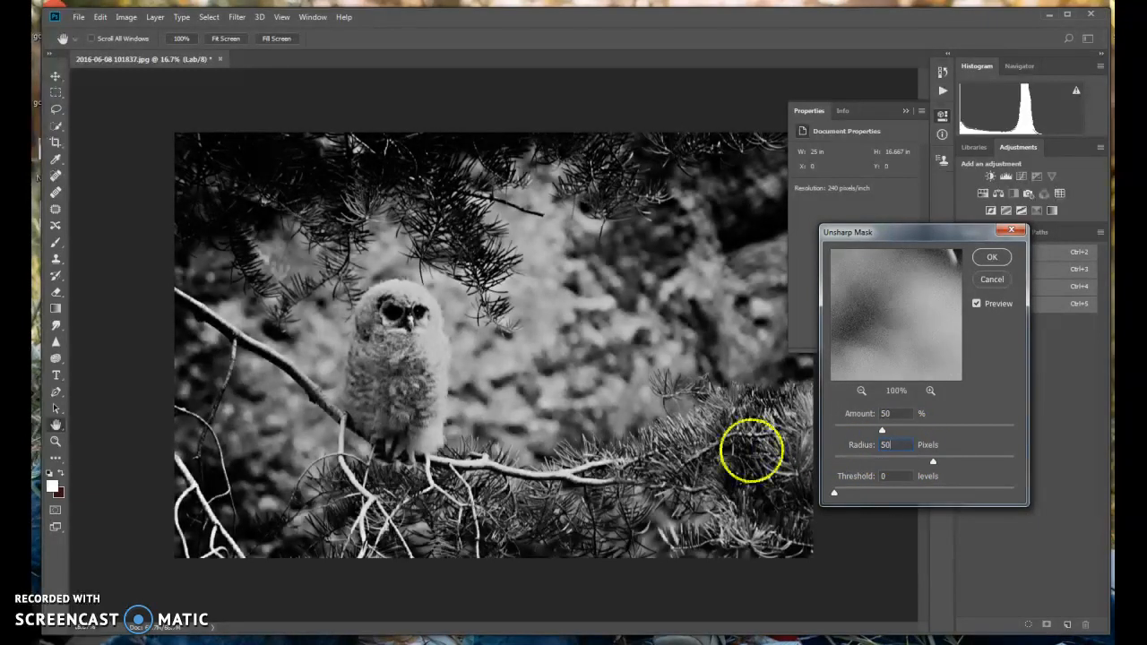
{"action": "left_click", "coordinate": [975, 428]}
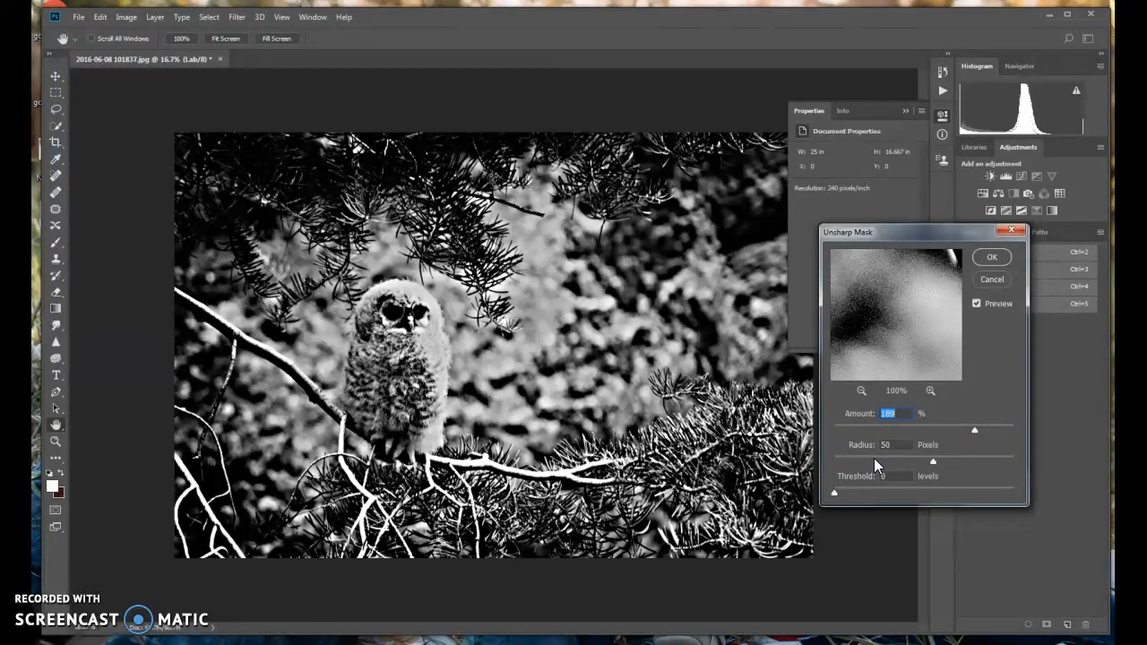
{"action": "left_click", "coordinate": [990, 256]}
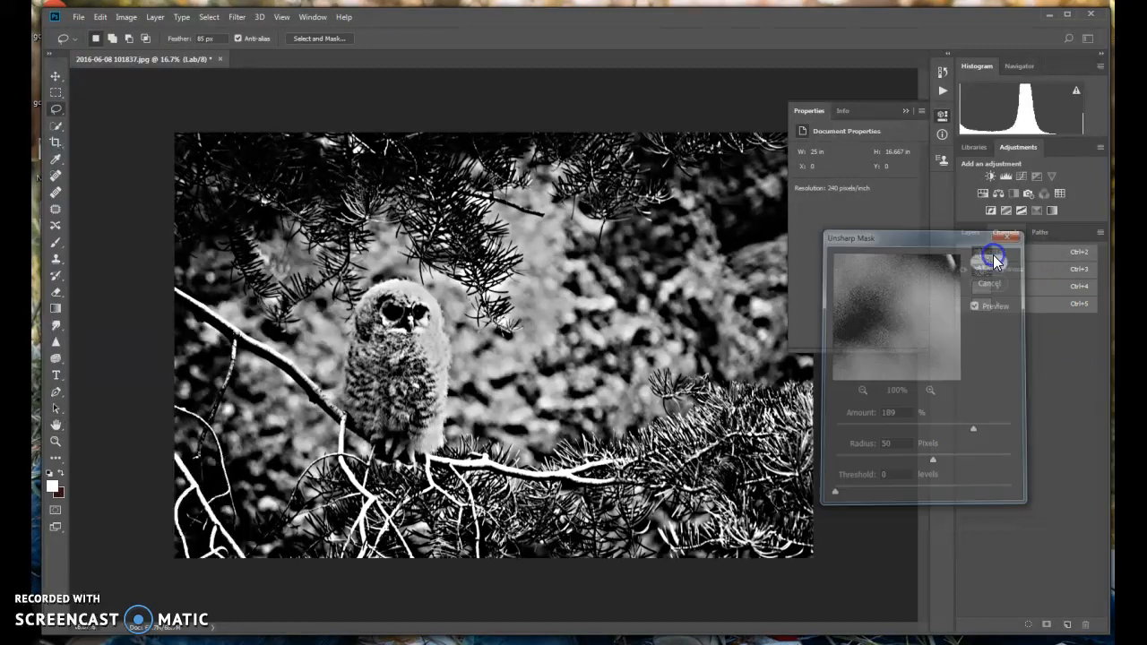
{"action": "left_click", "coordinate": [964, 252]}
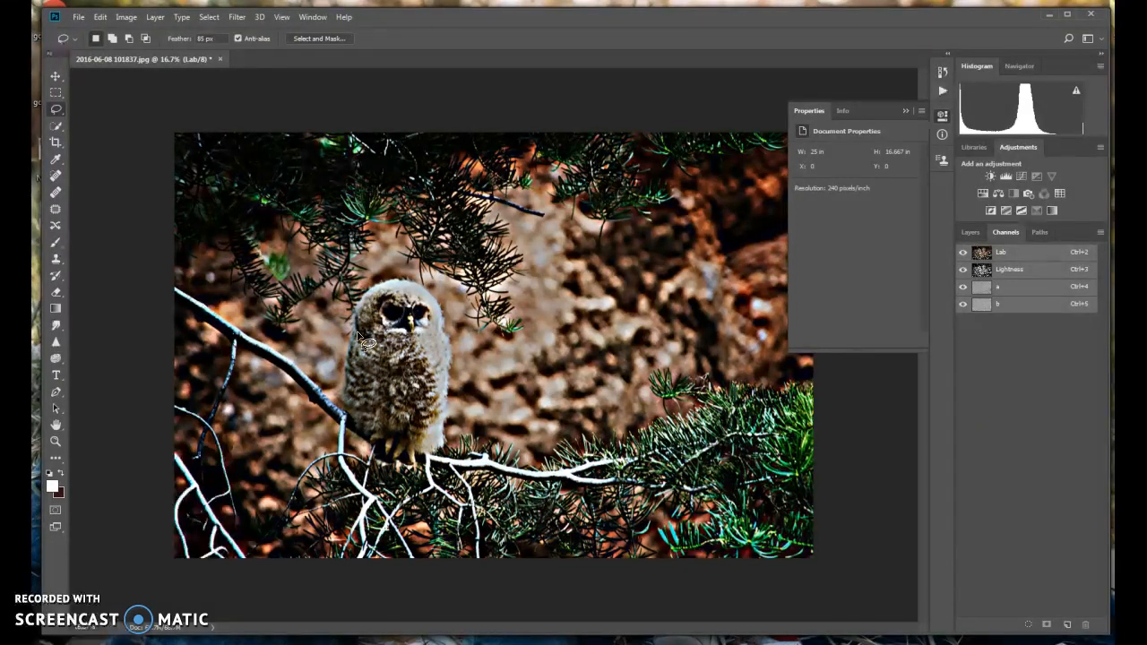
Step: Undo the Unsharp Mask, hide the a and b channels, and select only the Lightness channel
{"action": "left_click", "coordinate": [362, 337]}
{"action": "key", "text": "ctrl+z"}
{"action": "left_click", "coordinate": [963, 286]}
{"action": "left_click", "coordinate": [963, 304]}
{"action": "left_click", "coordinate": [1021, 269]}
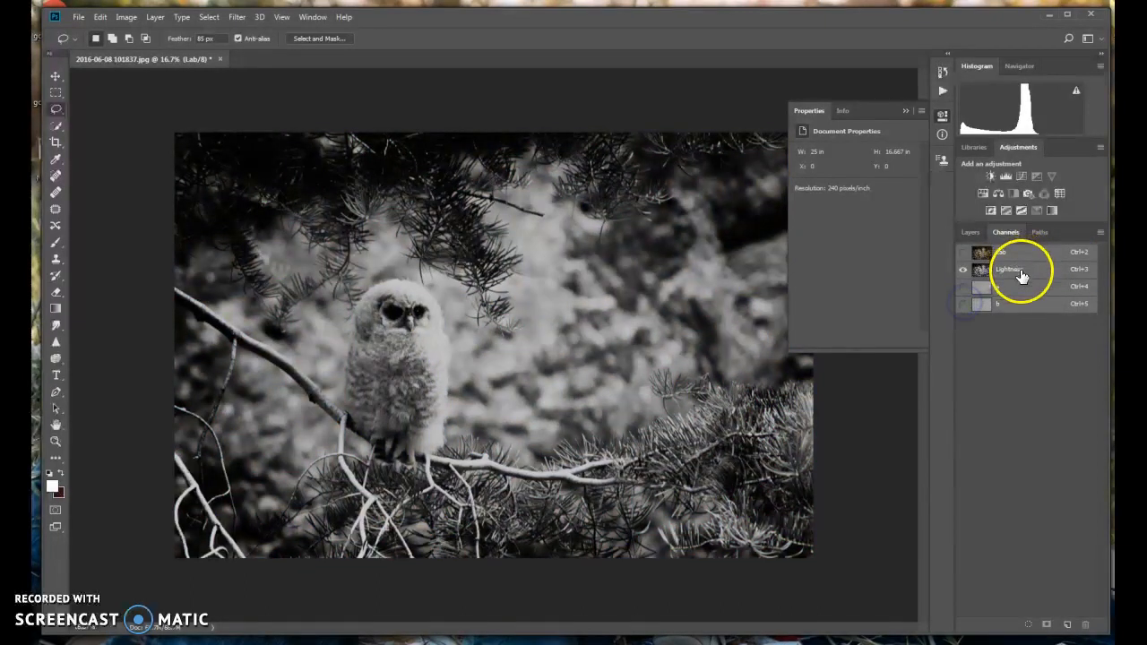
Step: Sharpen the Lightness channel with Unsharp Mask at amount 50% and radius 50 pixels
{"action": "left_click", "coordinate": [237, 17]}
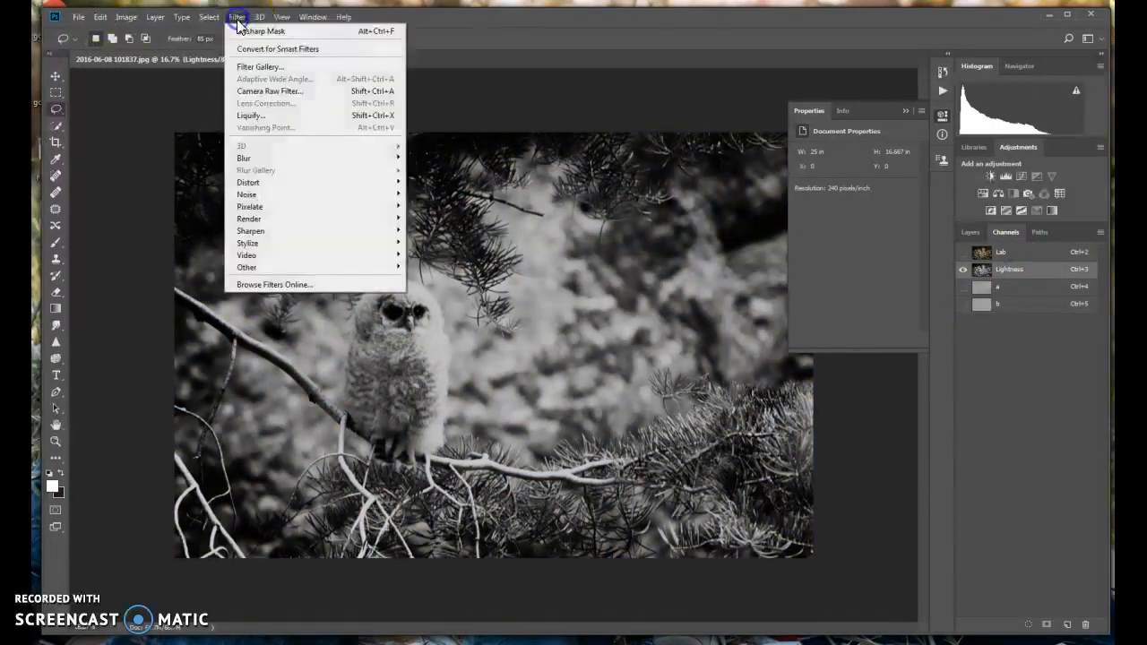
{"action": "mouse_move", "coordinate": [277, 230]}
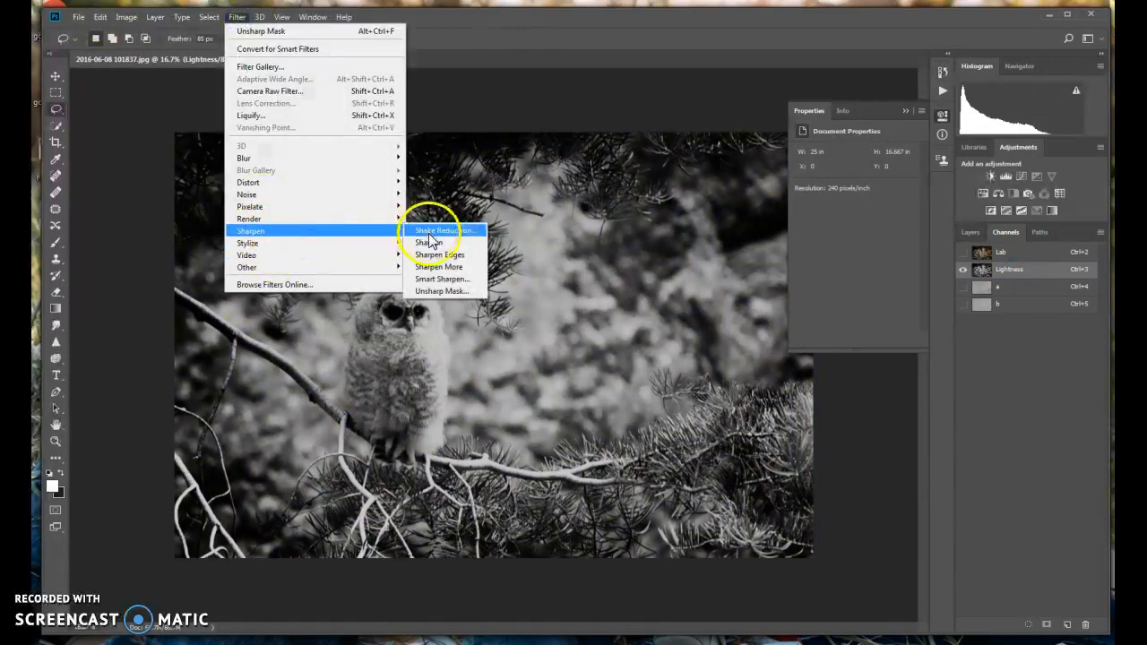
{"action": "left_click", "coordinate": [434, 294]}
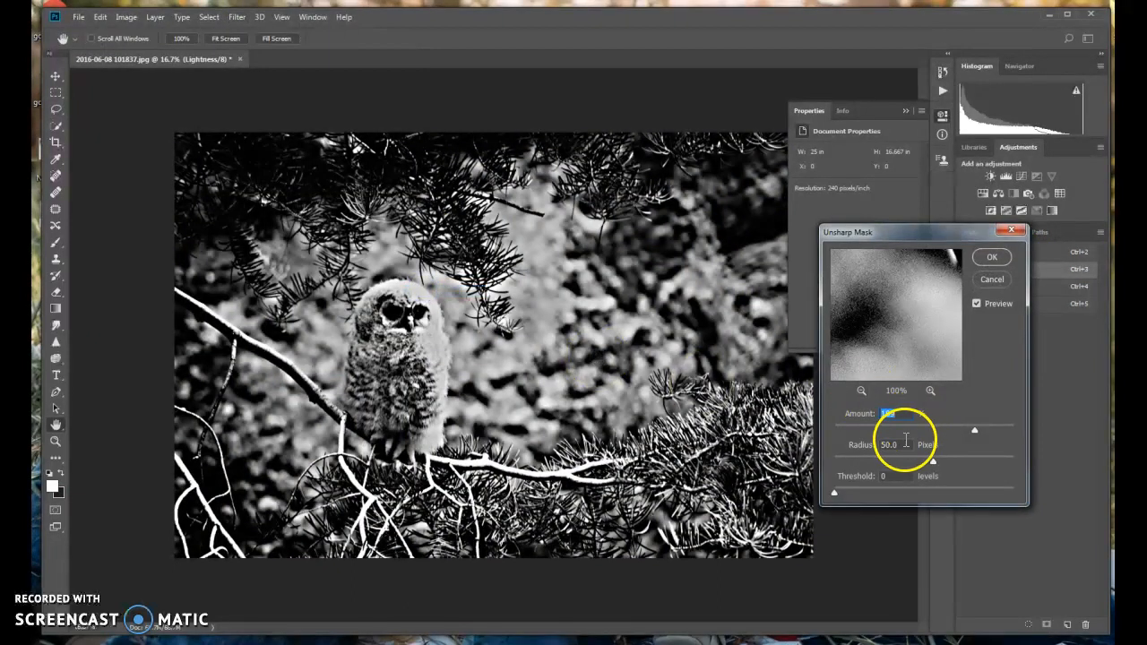
{"action": "type", "text": "50"}
{"action": "left_click", "coordinate": [874, 401]}
{"action": "left_click", "coordinate": [901, 446]}
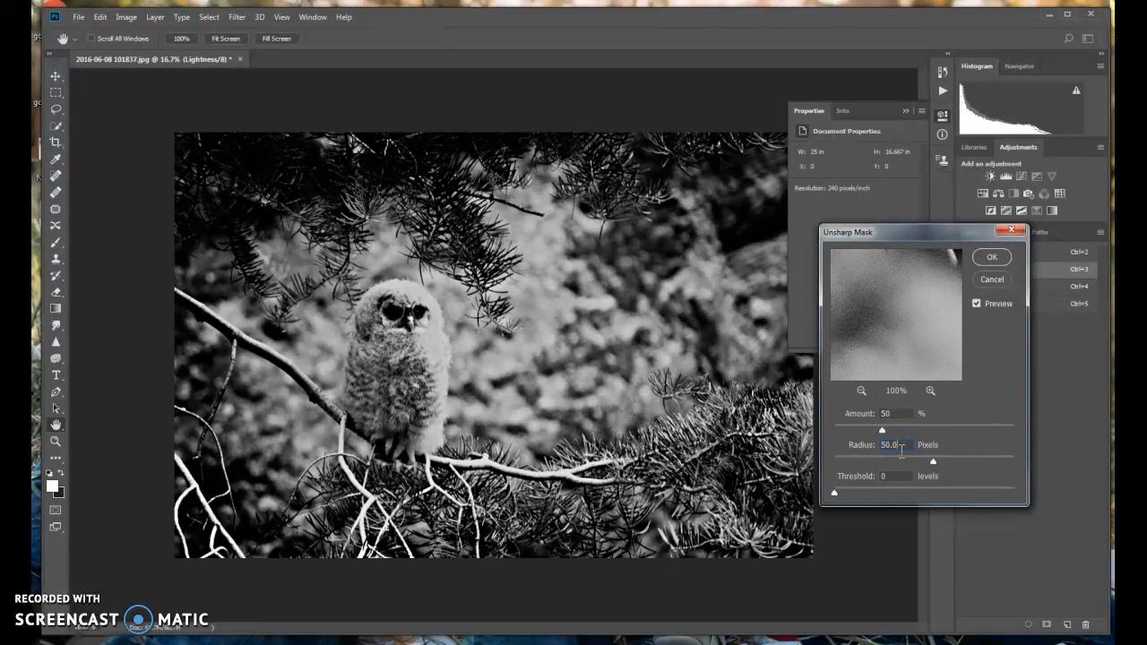
{"action": "left_click", "coordinate": [996, 258]}
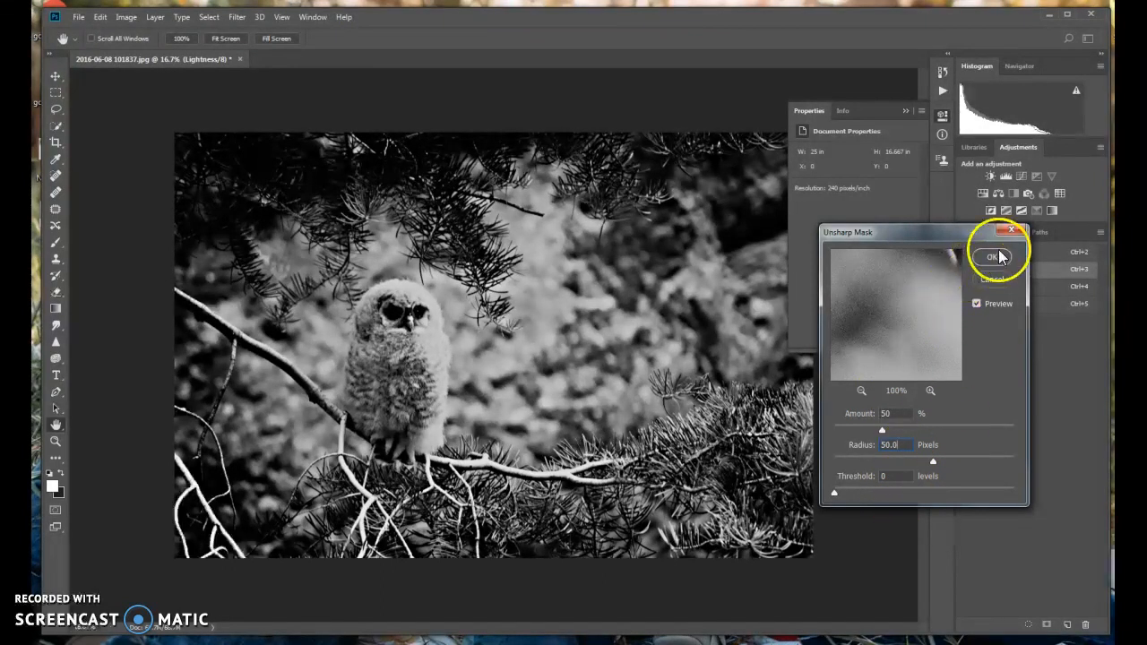
Step: Show all Lab channels again and convert the image back to RGB Color mode, returning to its layers
{"action": "left_click", "coordinate": [963, 252]}
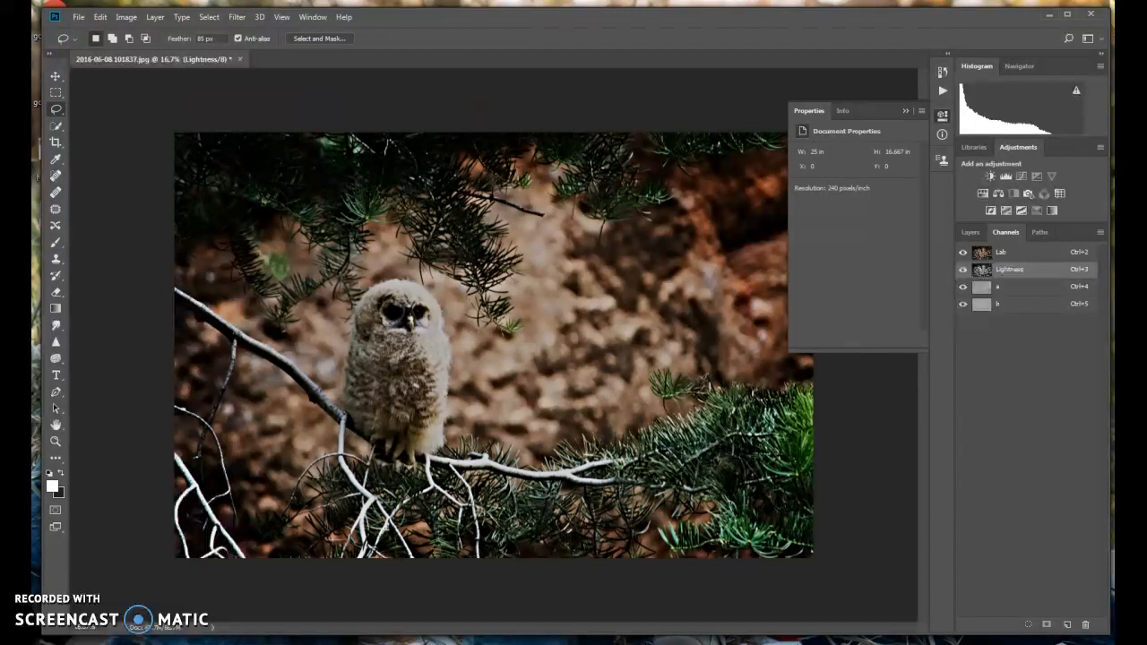
{"action": "left_click", "coordinate": [128, 18]}
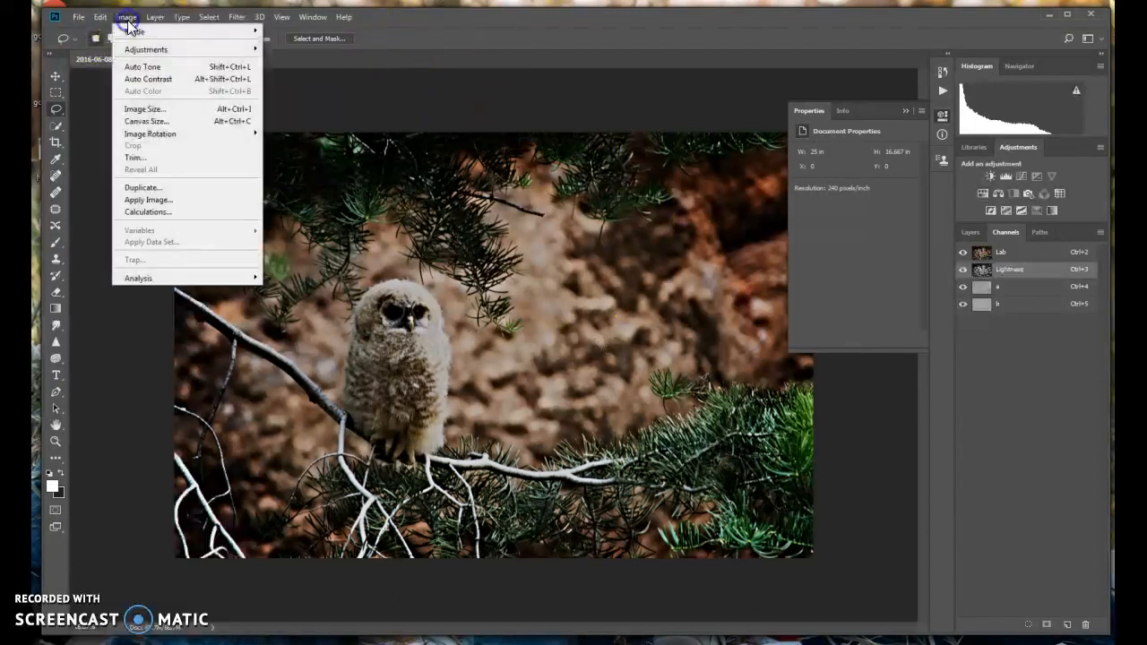
{"action": "mouse_move", "coordinate": [135, 31]}
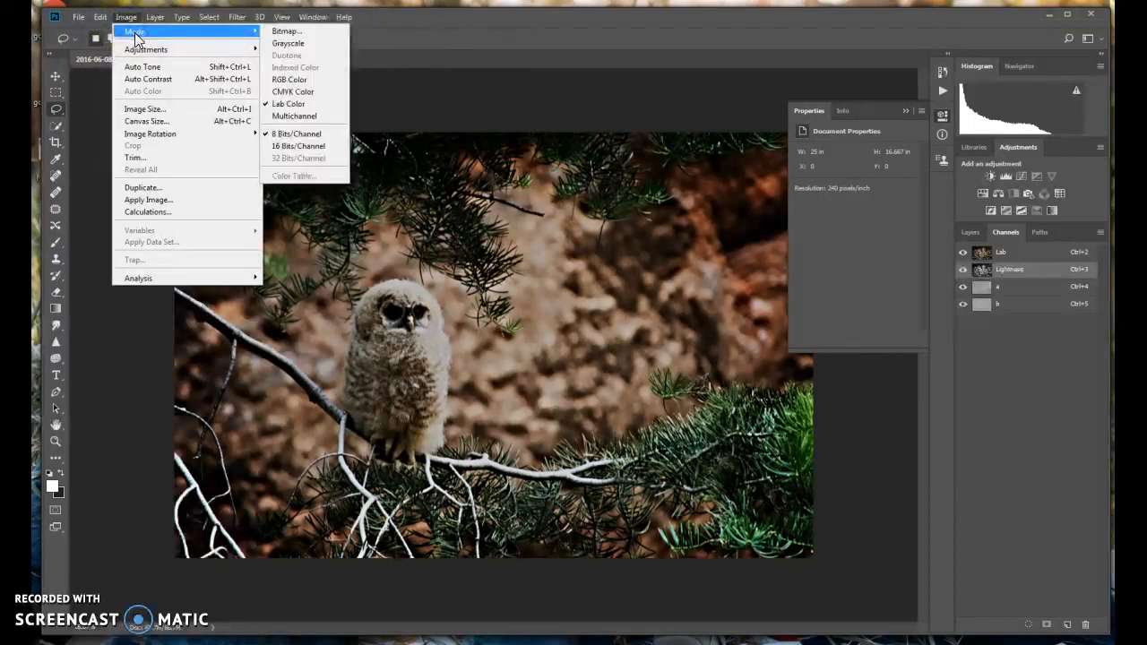
{"action": "left_click", "coordinate": [280, 80]}
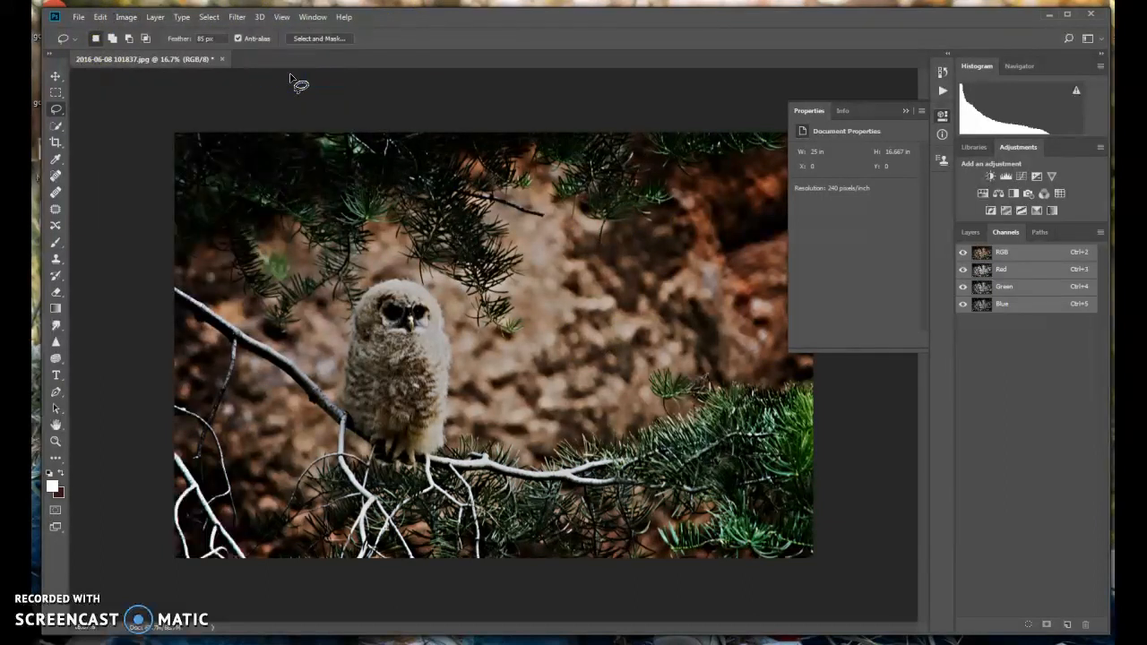
{"action": "left_click", "coordinate": [969, 231]}
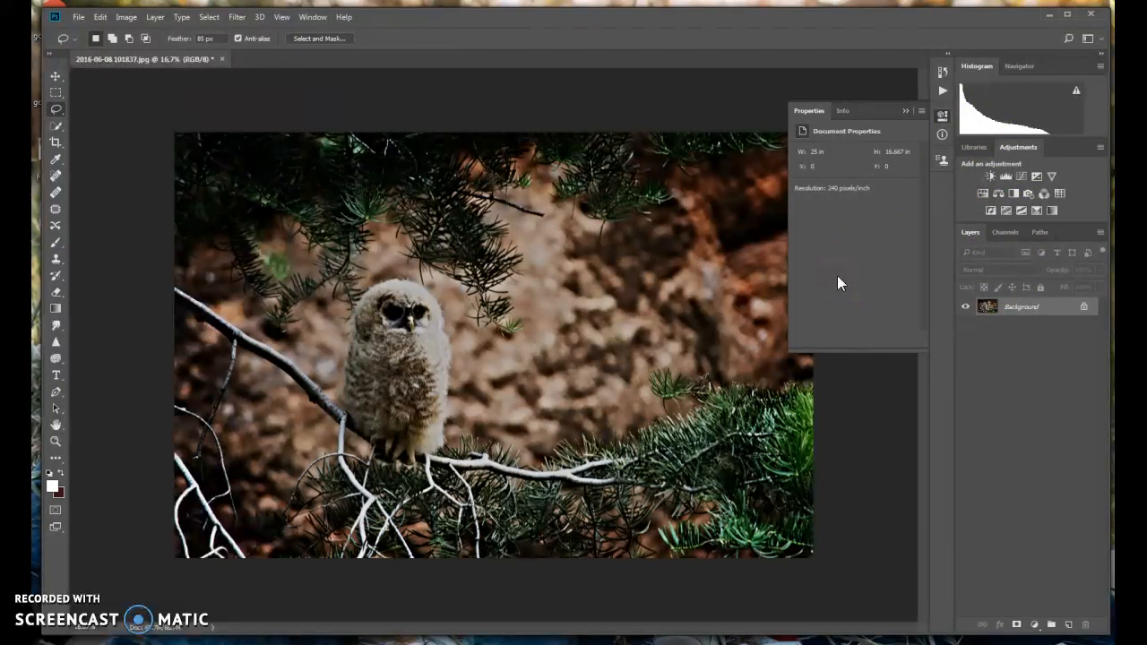
{"action": "left_click", "coordinate": [78, 17]}
{"action": "left_click", "coordinate": [89, 43]}
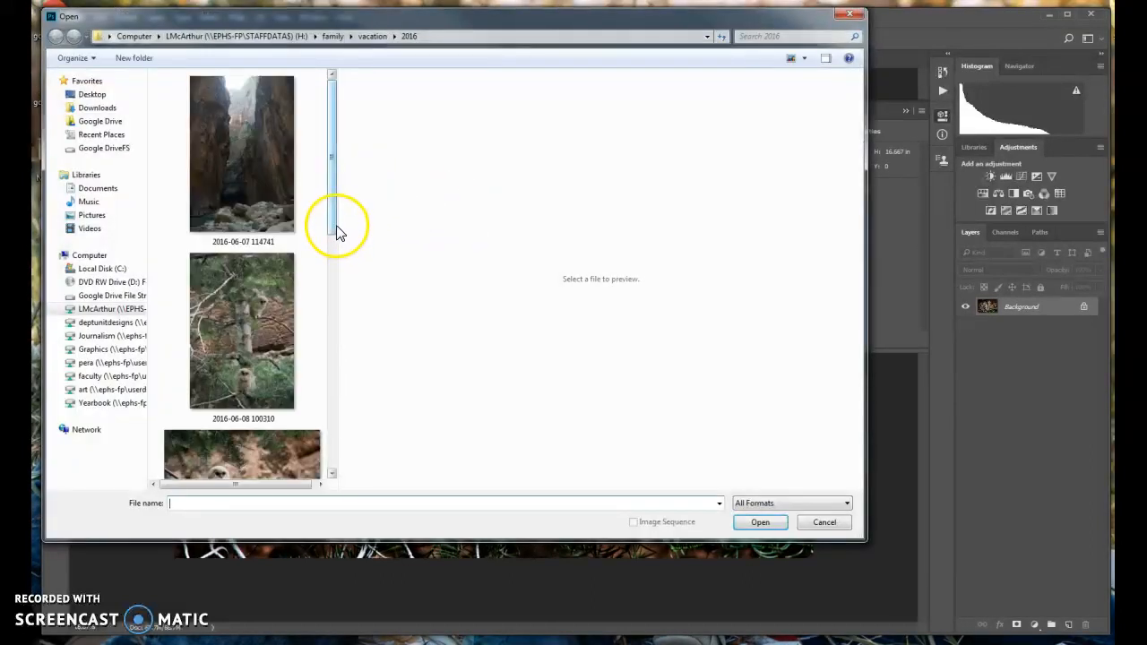
{"action": "left_click", "coordinate": [294, 439]}
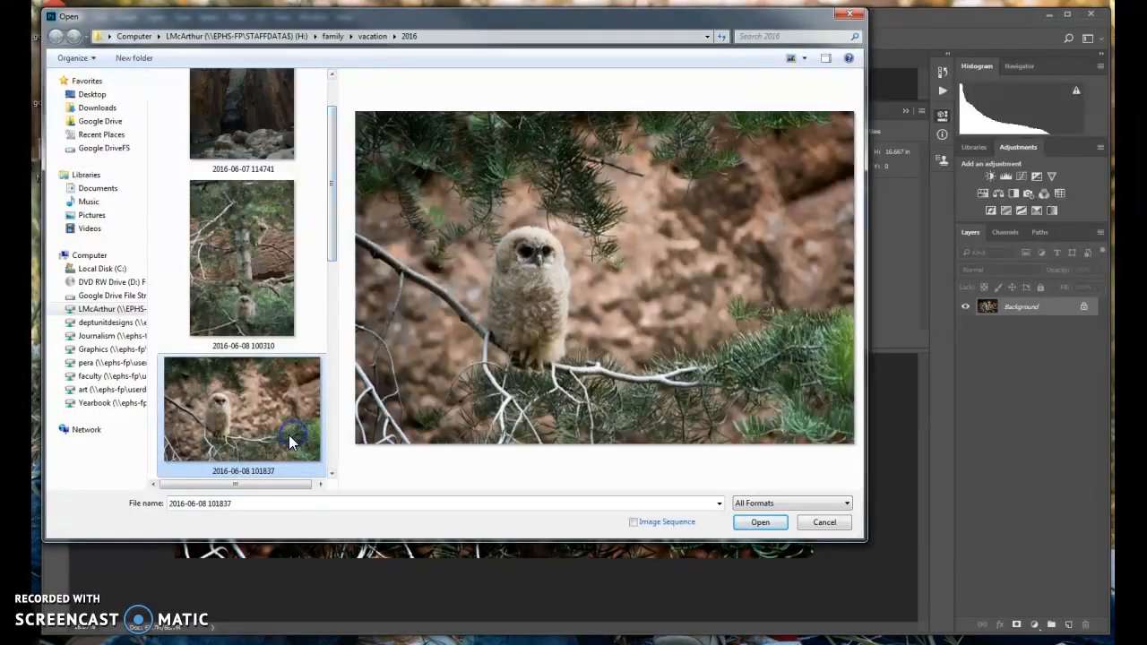
{"action": "left_click", "coordinate": [763, 524]}
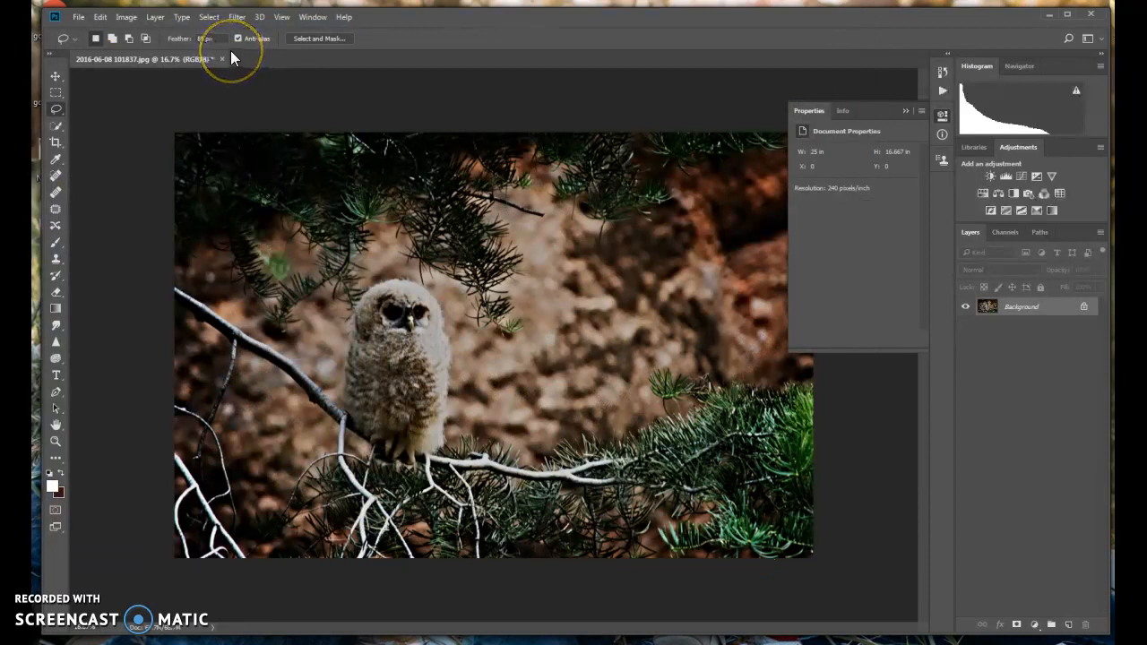
Step: Collapse the document properties and save the edited image as a maximum-quality JPEG named with the author's surname plus "lomo"
{"action": "left_click", "coordinate": [908, 111]}
{"action": "left_click", "coordinate": [79, 17]}
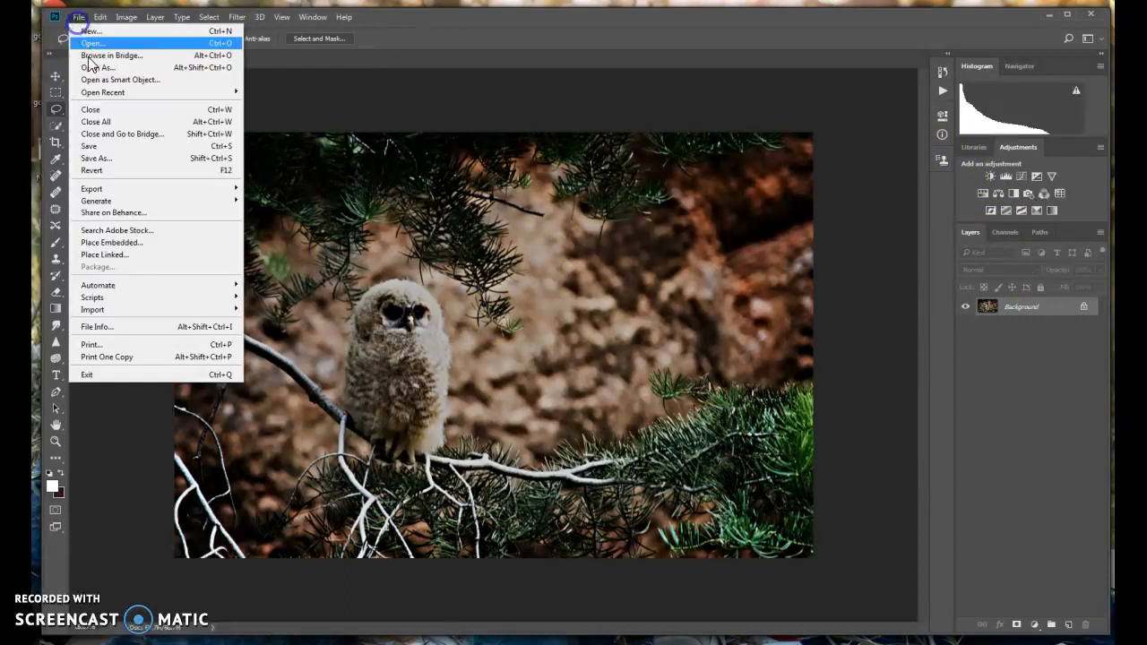
{"action": "left_click", "coordinate": [100, 158]}
{"action": "type", "text": "mcarthur lom"}
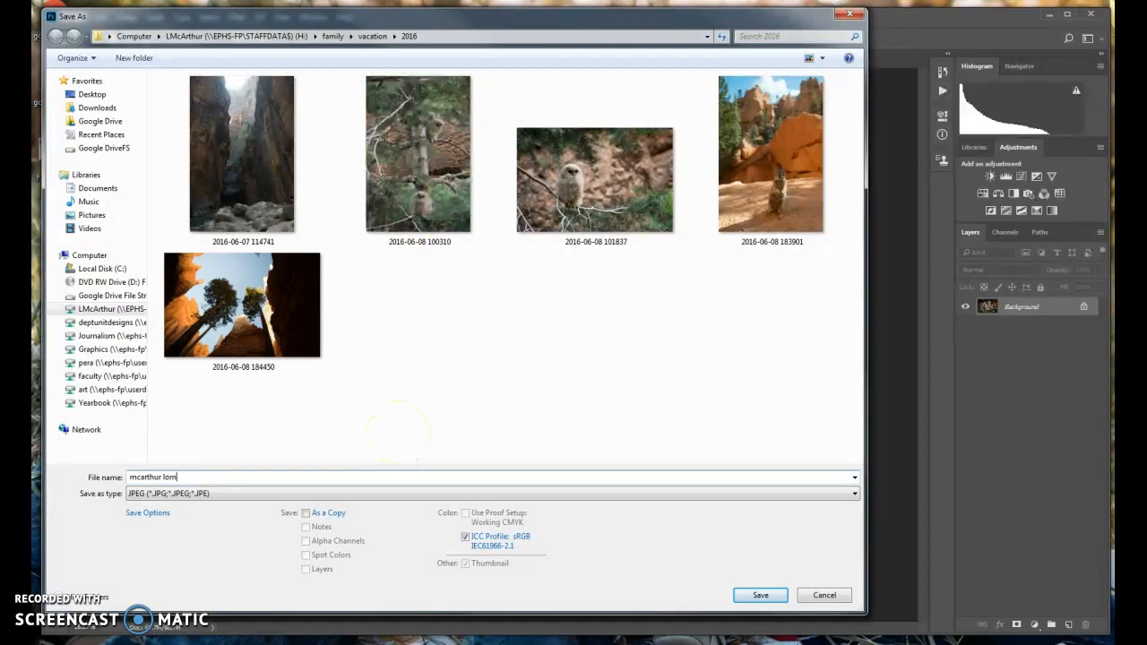
{"action": "key", "text": "Return"}
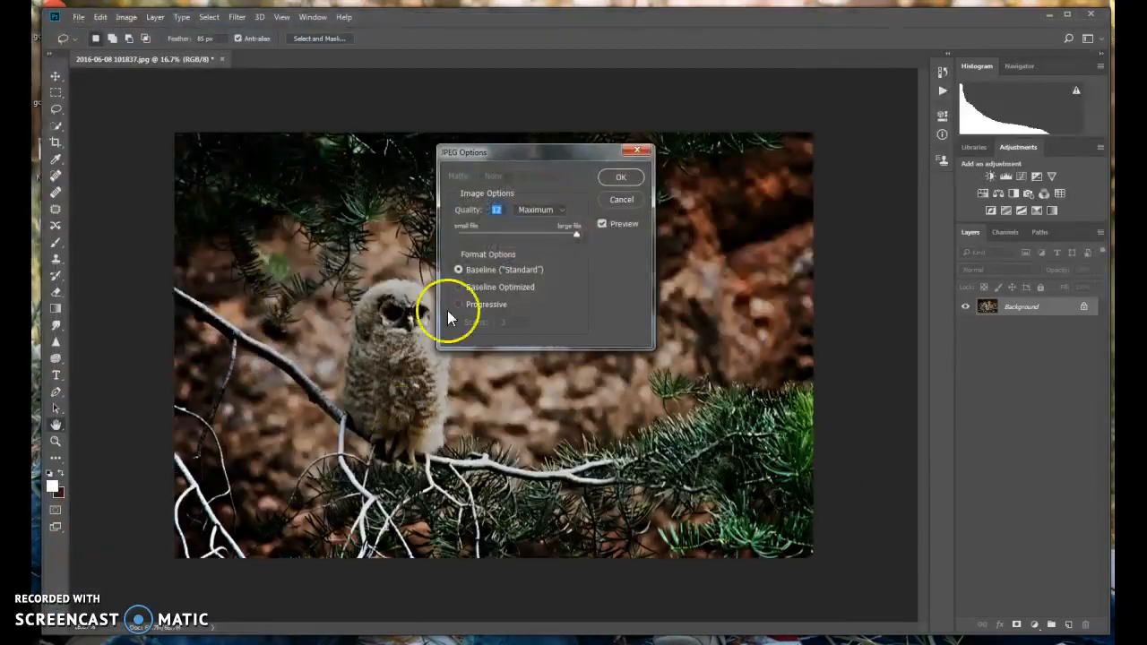
{"action": "left_click", "coordinate": [629, 179]}
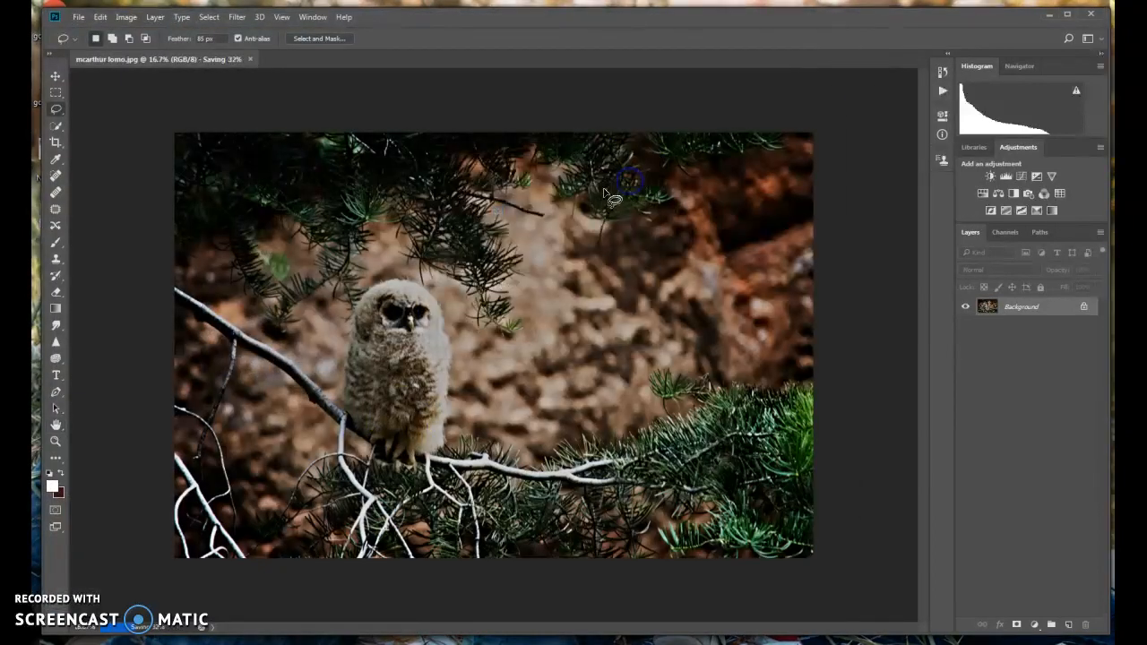
{"action": "left_click", "coordinate": [80, 13]}
{"action": "left_click", "coordinate": [95, 43]}
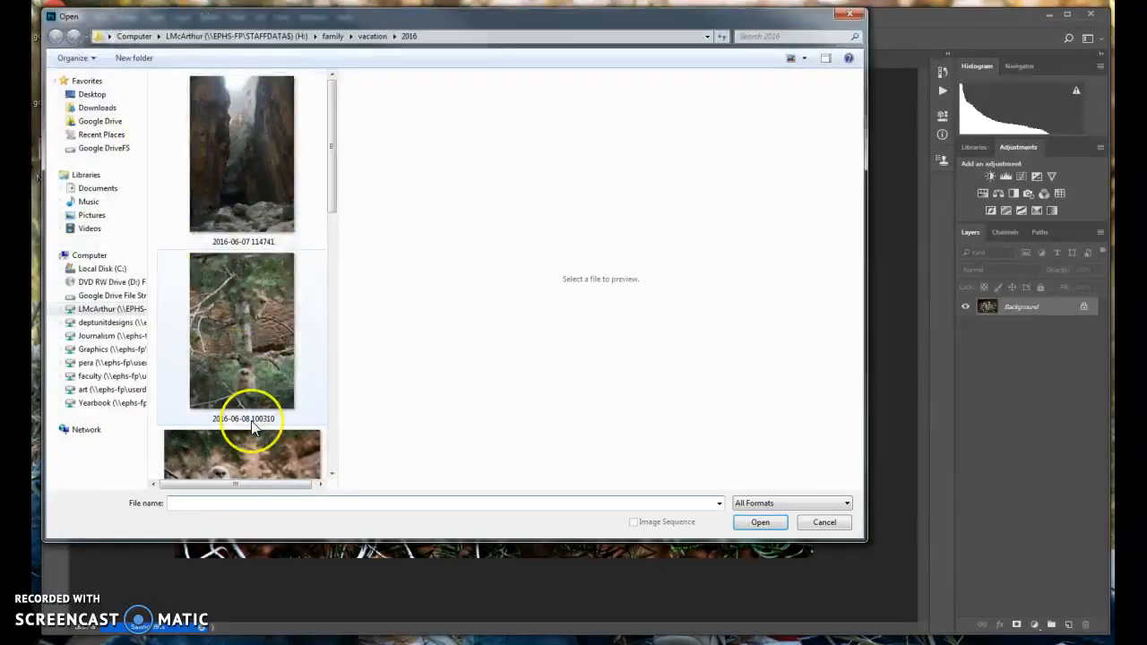
{"action": "left_click", "coordinate": [250, 446]}
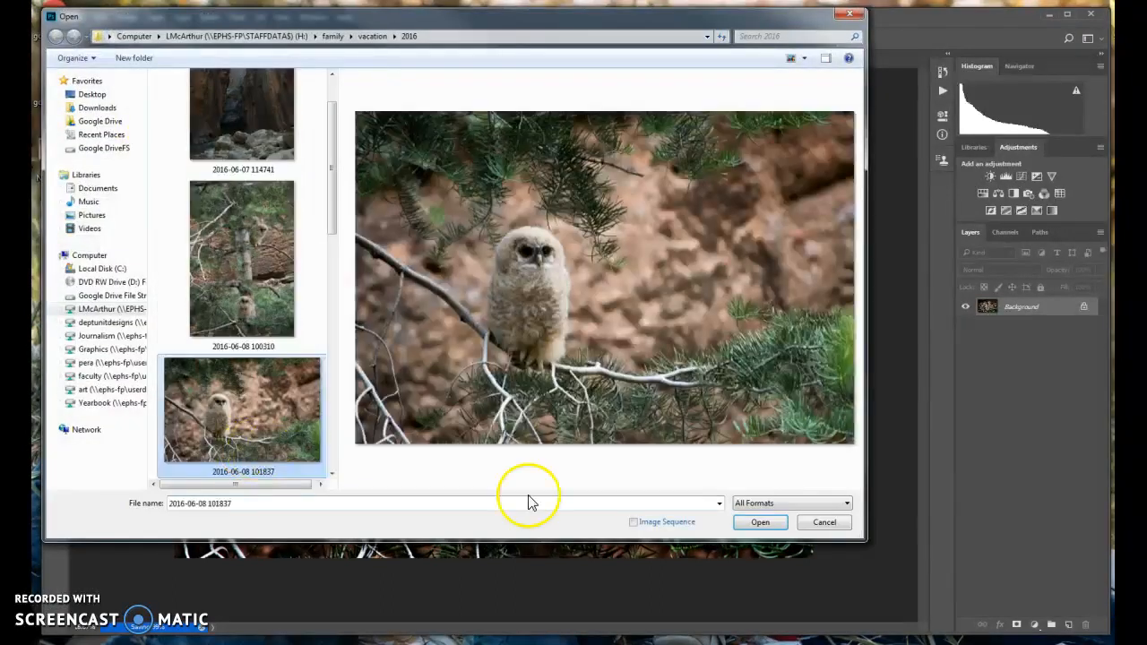
{"action": "left_click", "coordinate": [766, 521]}
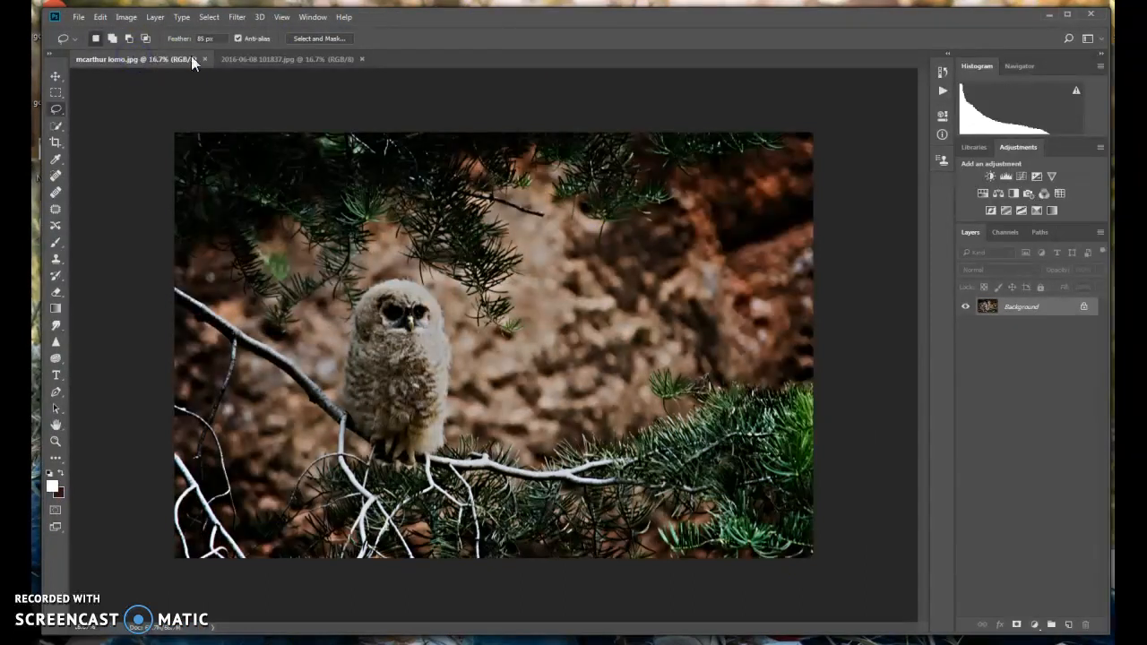
Step: Compare the original owl photo with the edited lomo version by switching between the two documents
{"action": "left_click", "coordinate": [257, 58]}
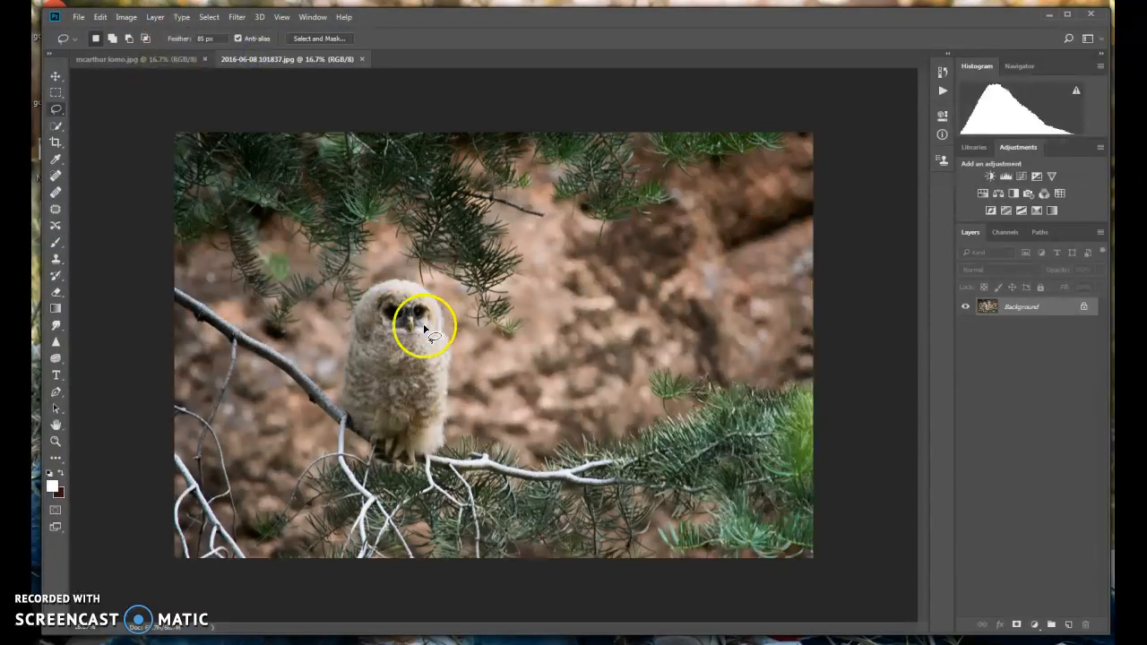
{"action": "left_click", "coordinate": [157, 55]}
{"action": "left_click", "coordinate": [276, 61]}
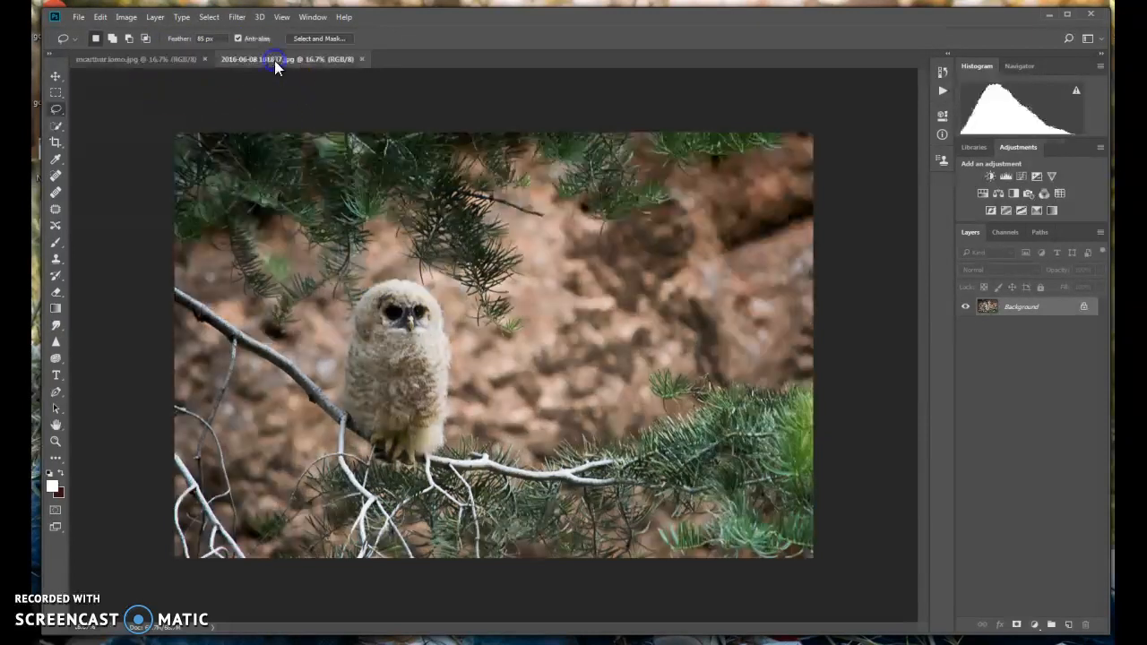
{"action": "left_click", "coordinate": [159, 61]}
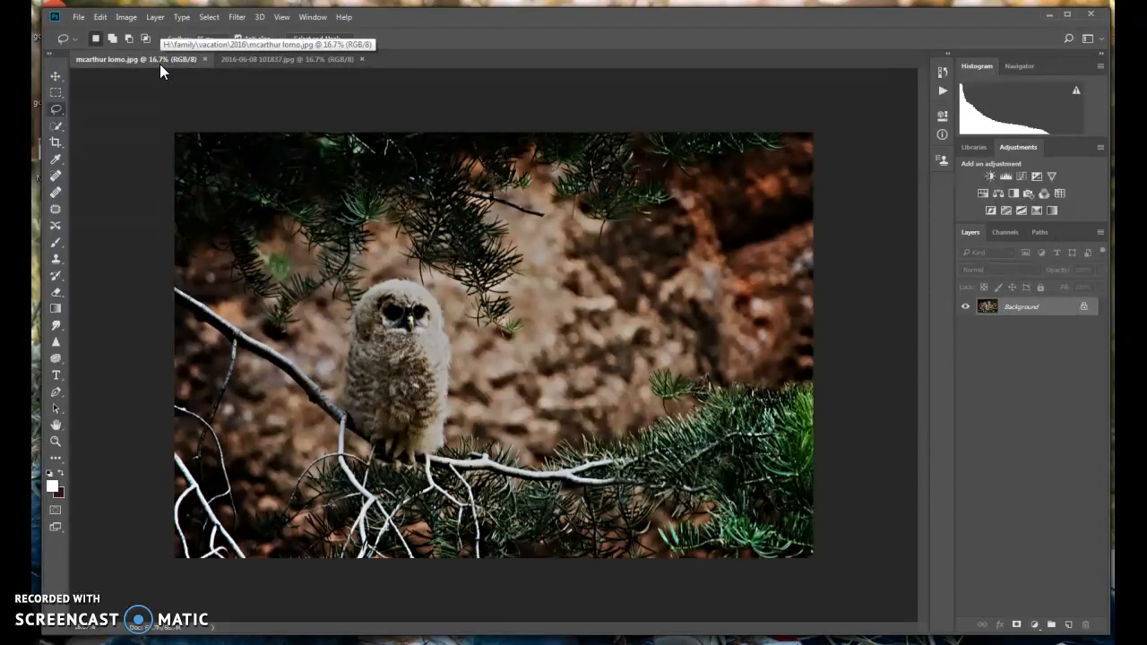